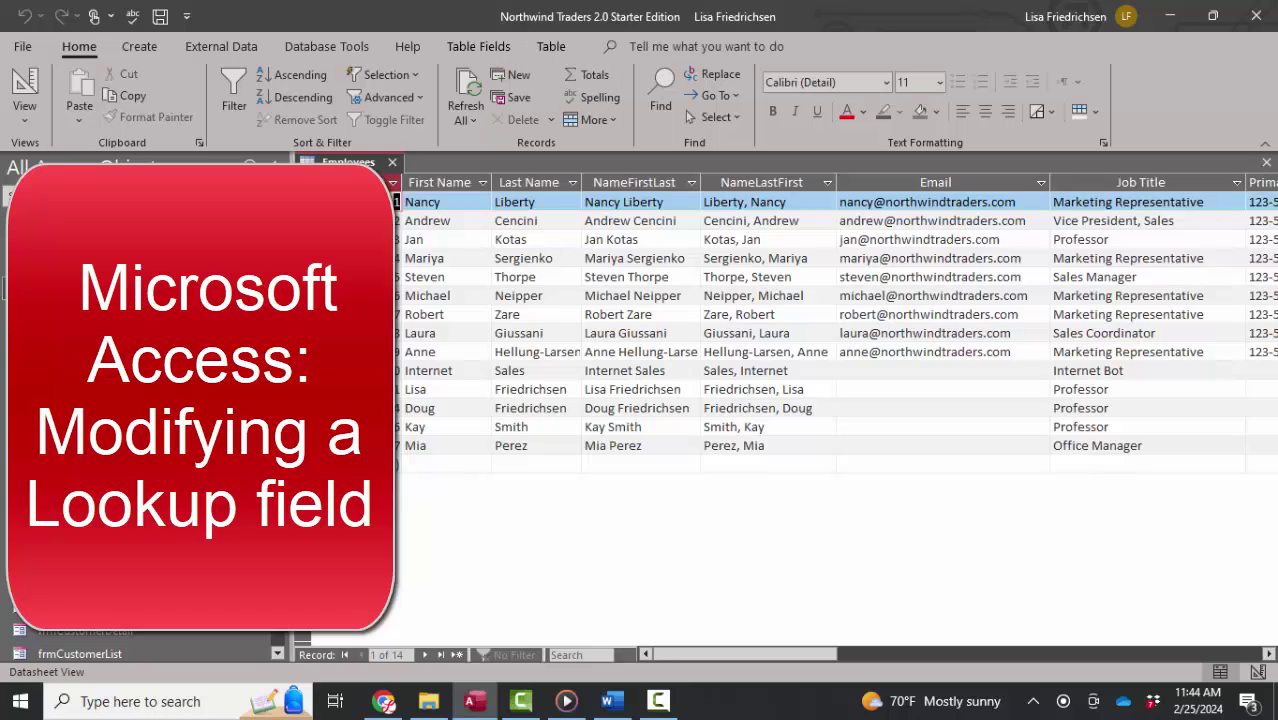
Step: Drop open the first employee's Job Title lookup list to see the seven job titles
left_click(1238, 203)
left_click(1238, 203)
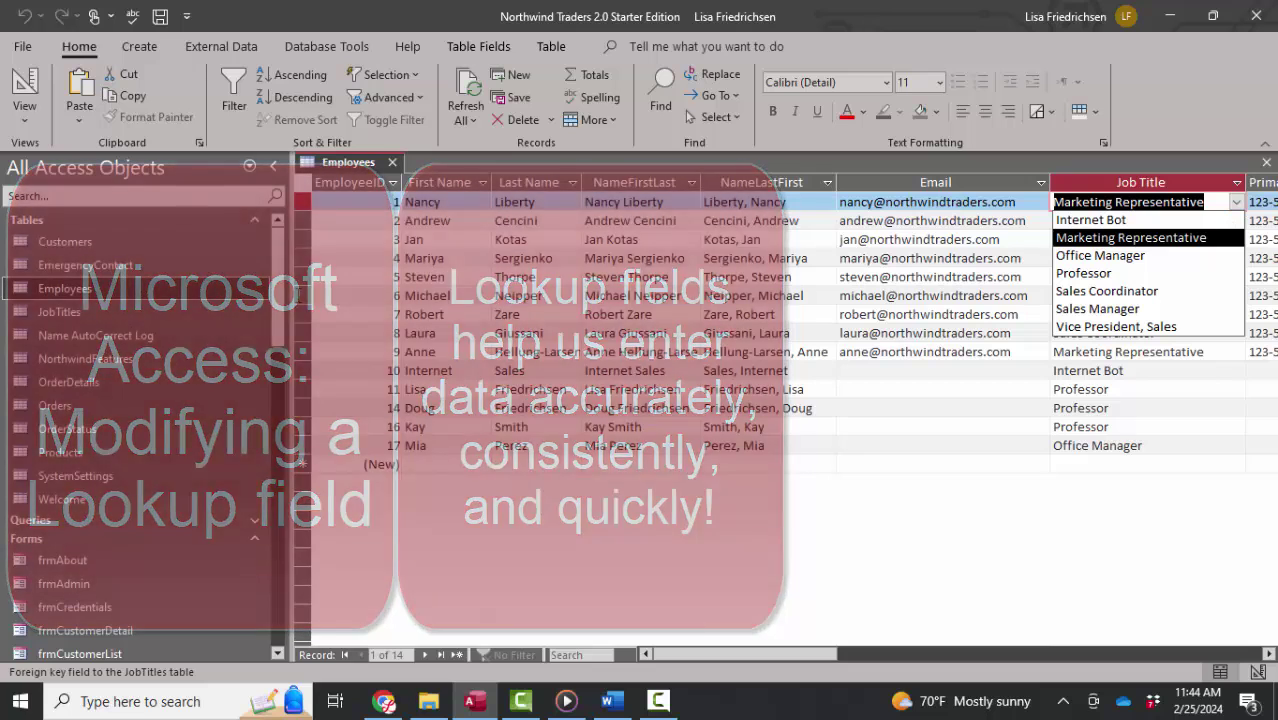
Step: Open the JobTitles table, recheck the Employees Job Title list, then close Employees
left_click(88, 311)
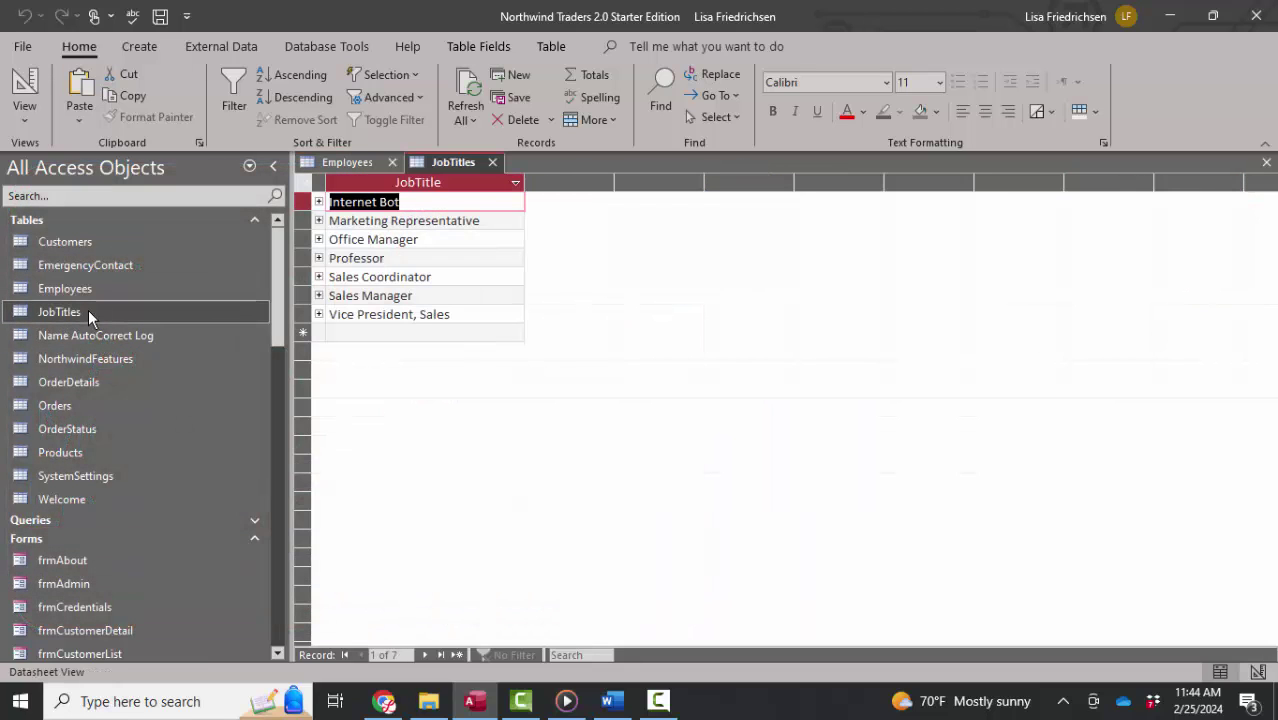
left_click(340, 161)
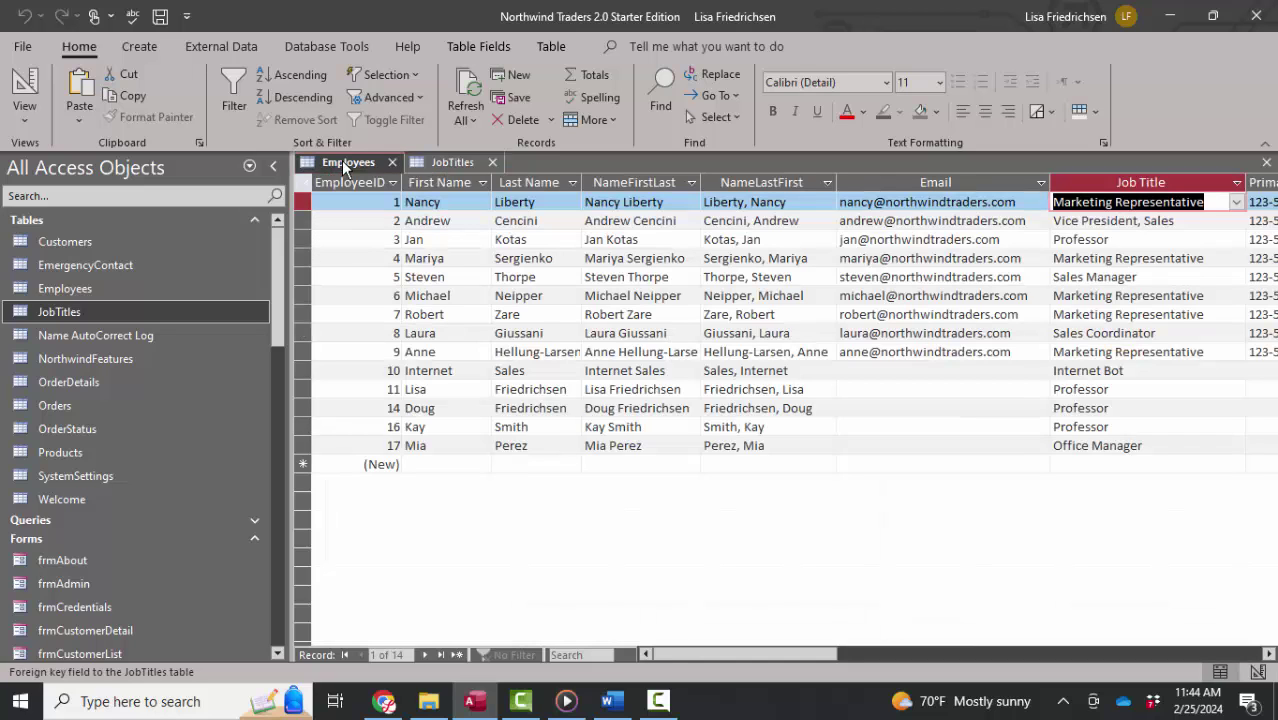
left_click(1238, 334)
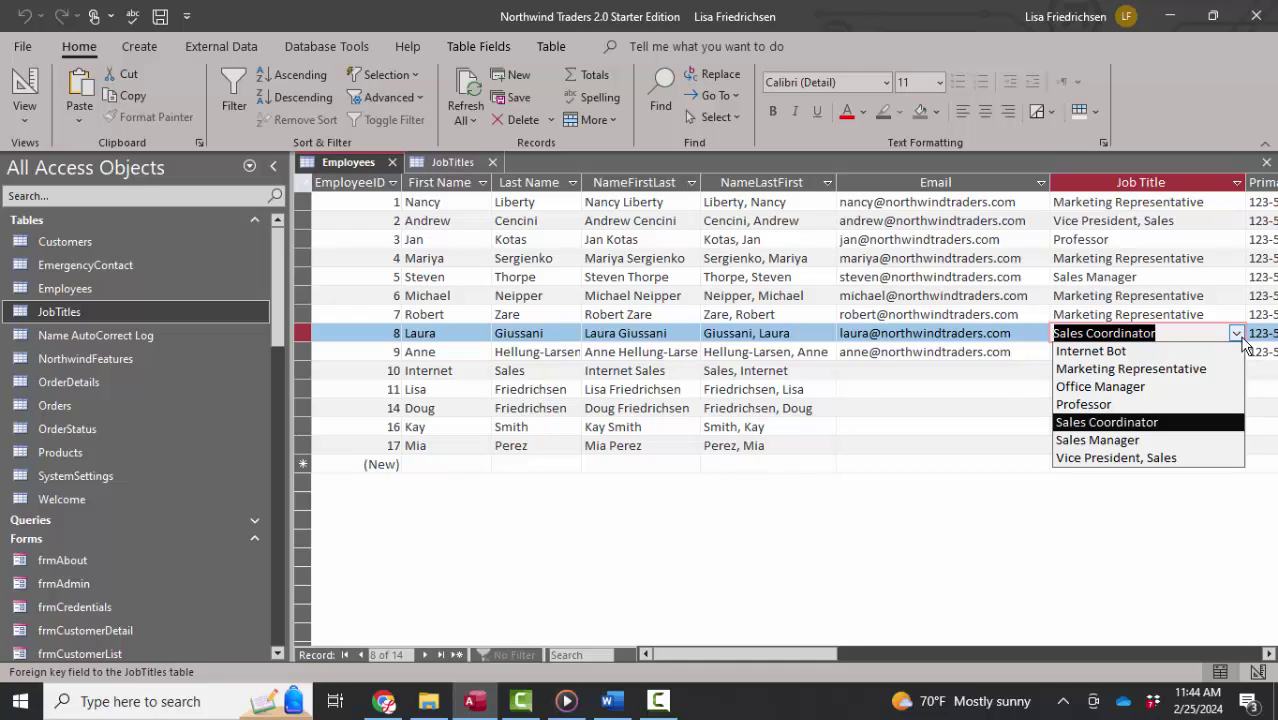
left_click(1266, 162)
left_click(1266, 162)
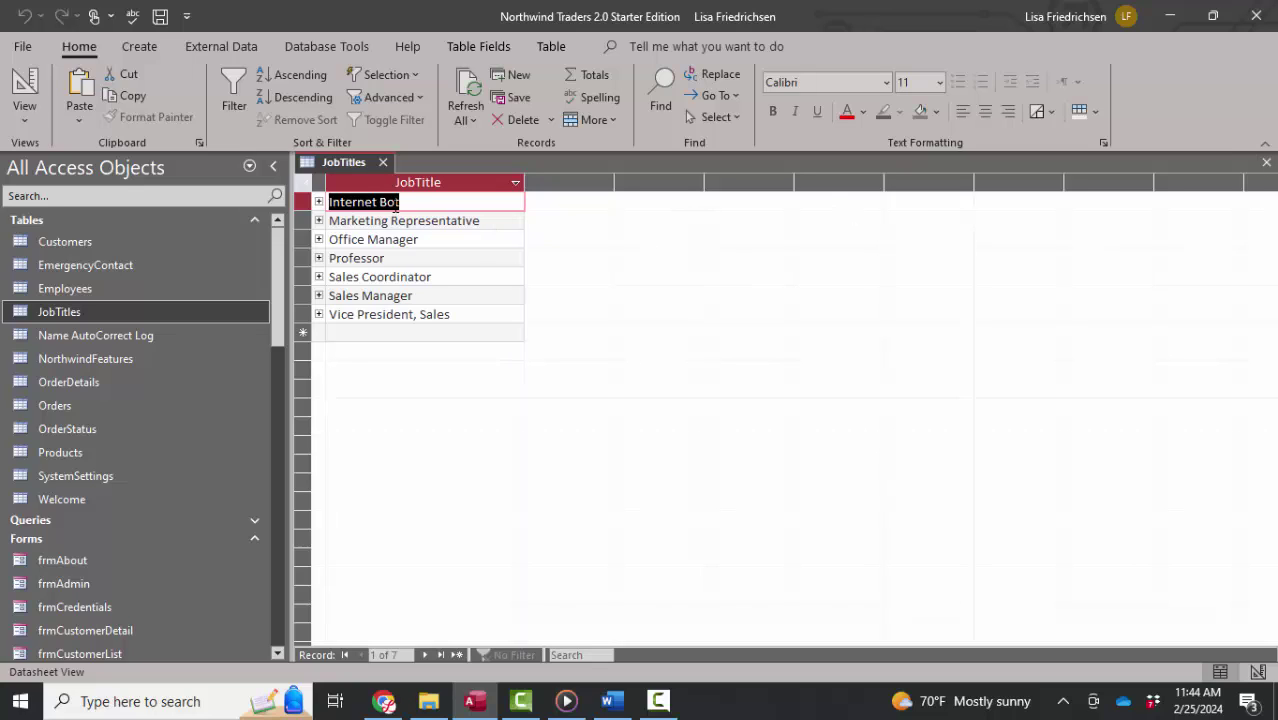
Step: Add a Currency field StartingSalary to JobTitles and enter salaries from $50,000.00 to $120,500.00
left_click(18, 88)
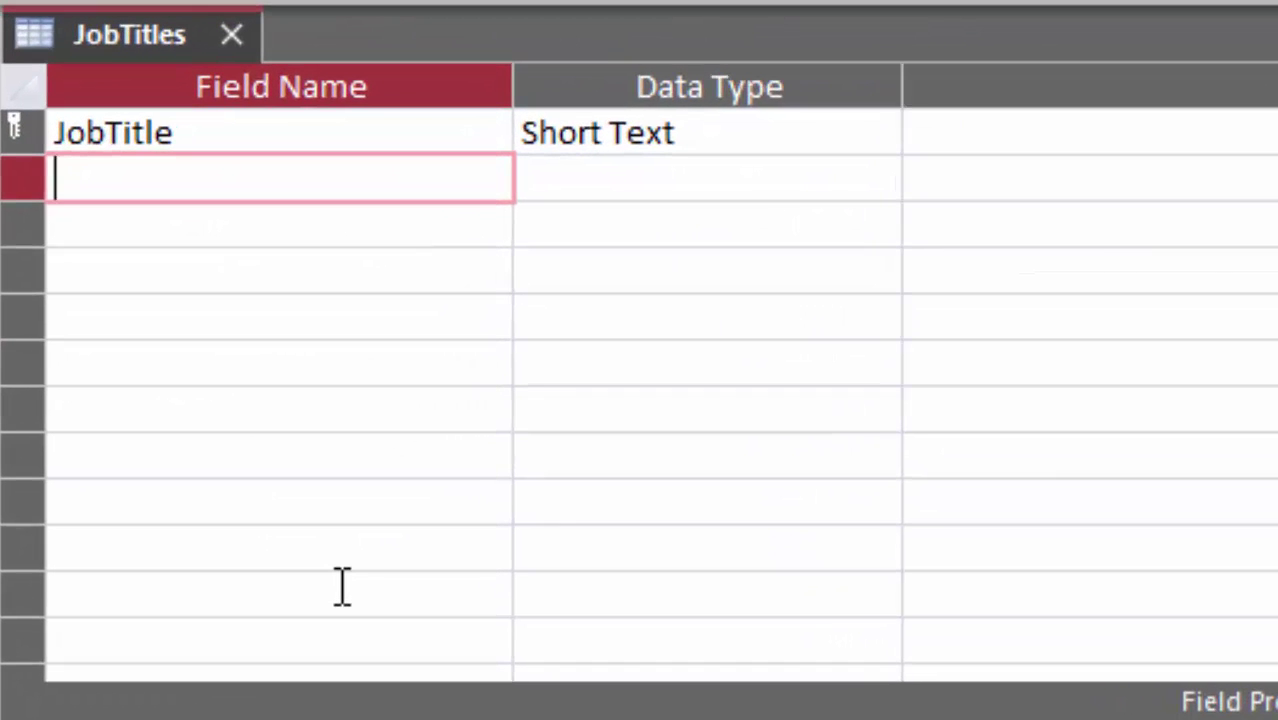
type("StartingSalary")
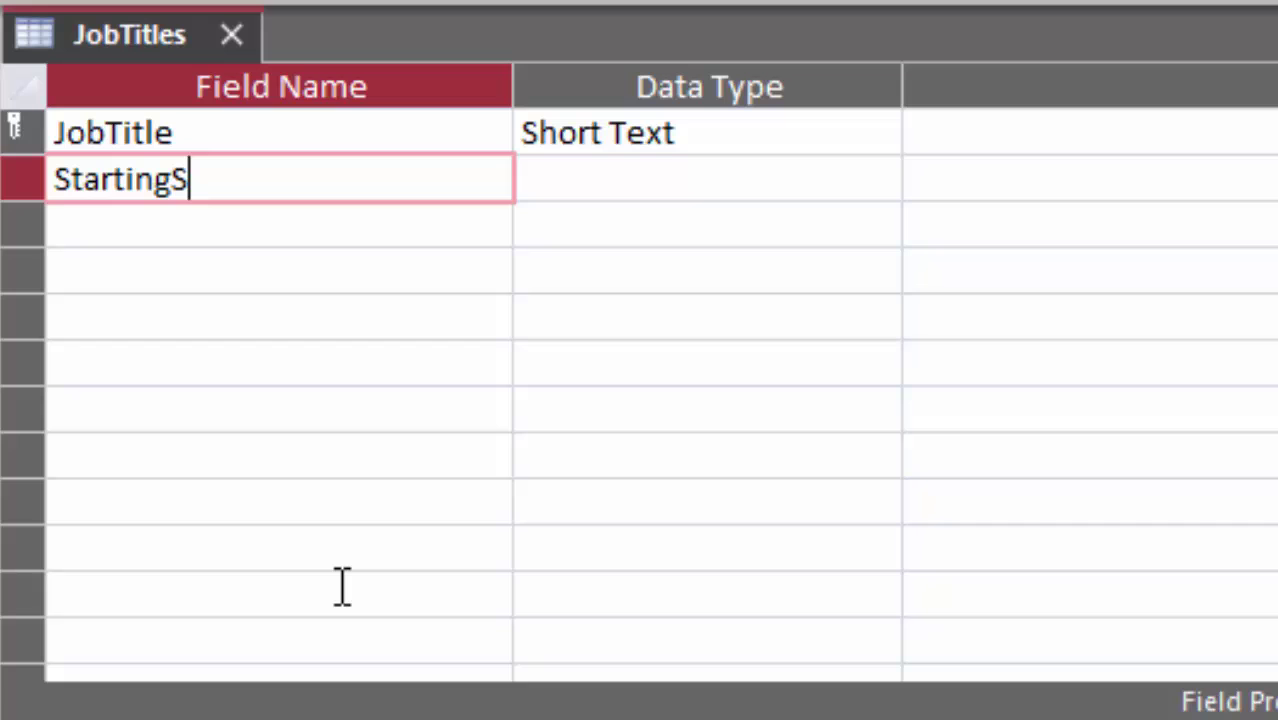
key("Tab")
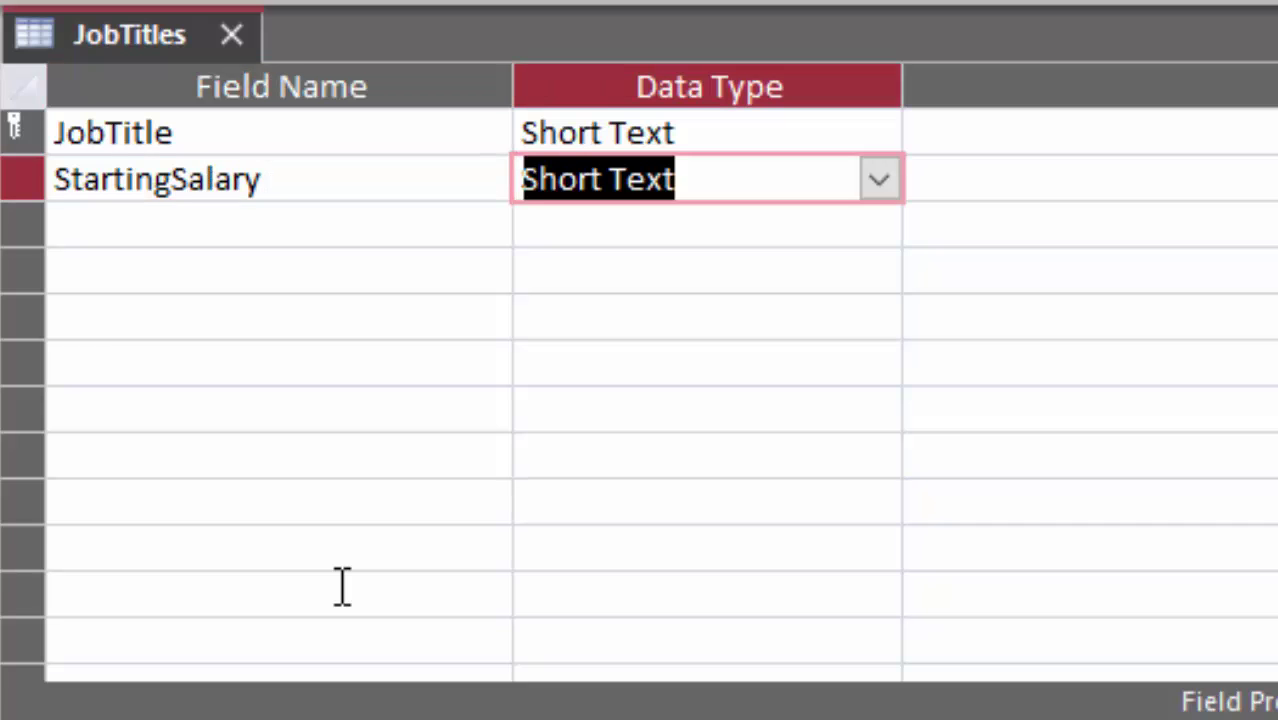
left_click(879, 180)
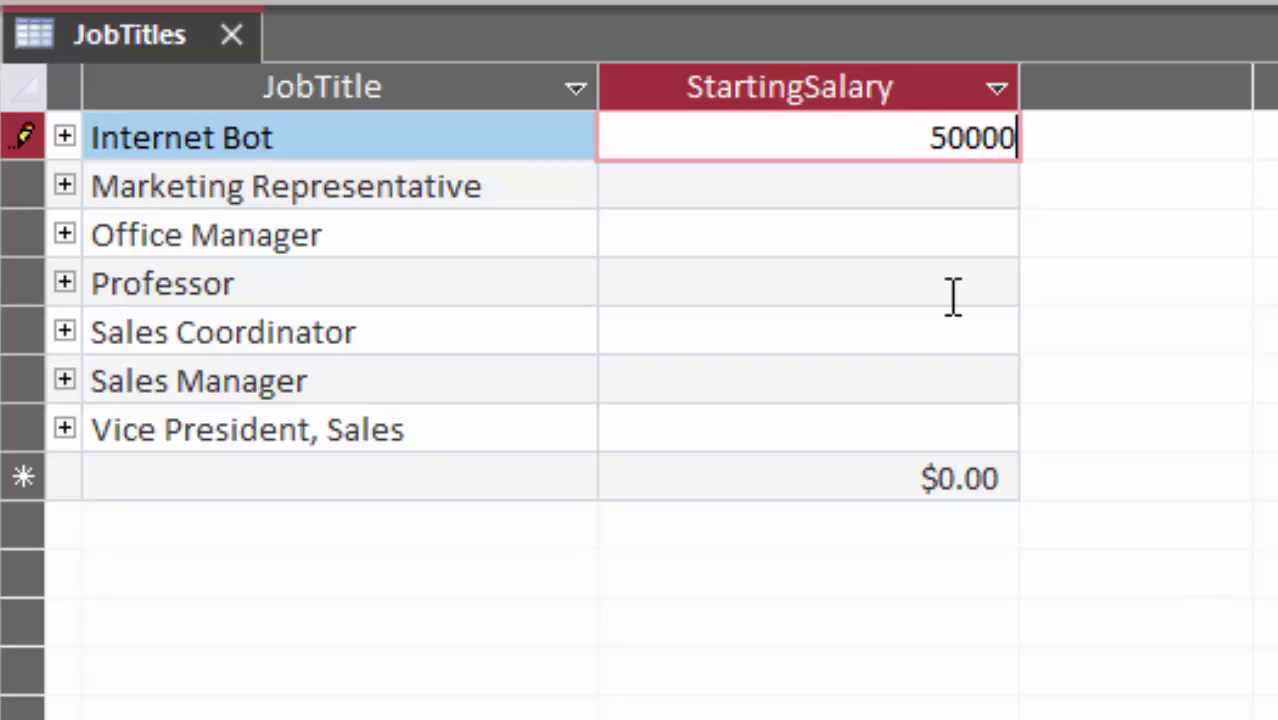
key("Down")
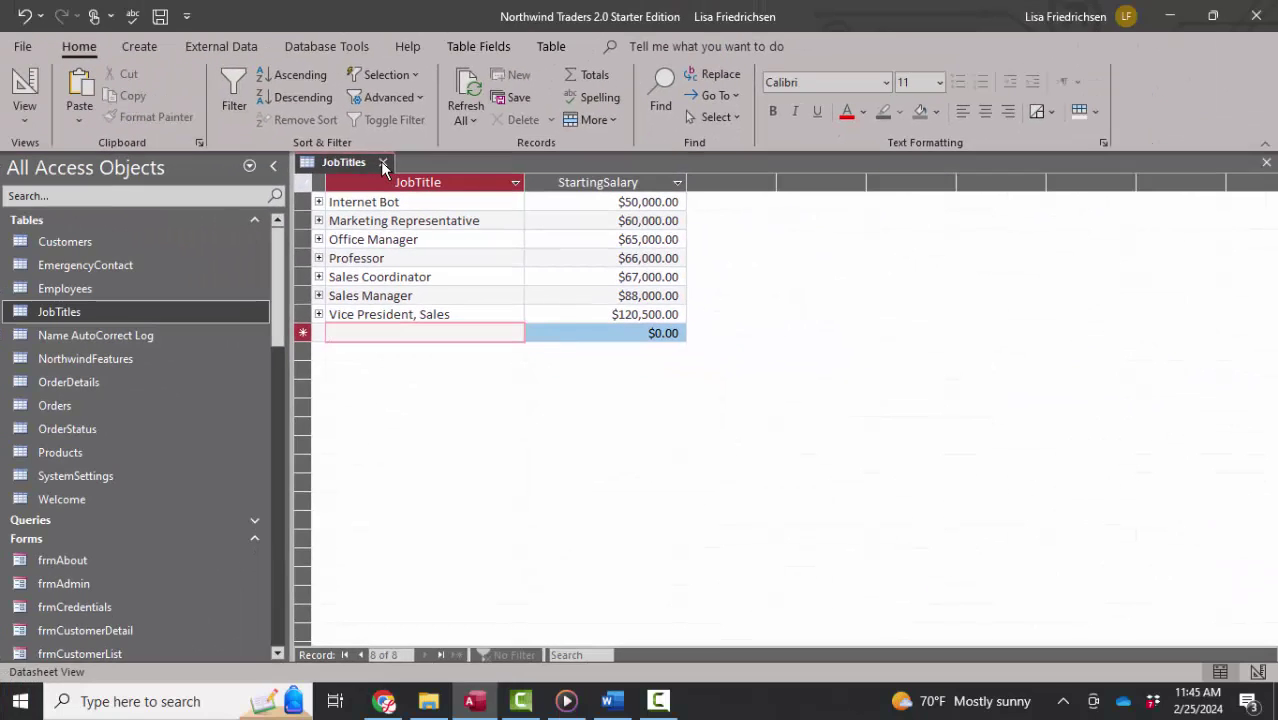
Step: Close JobTitles saving its layout, open Employees and show the first record's Job Title list
left_click(231, 35)
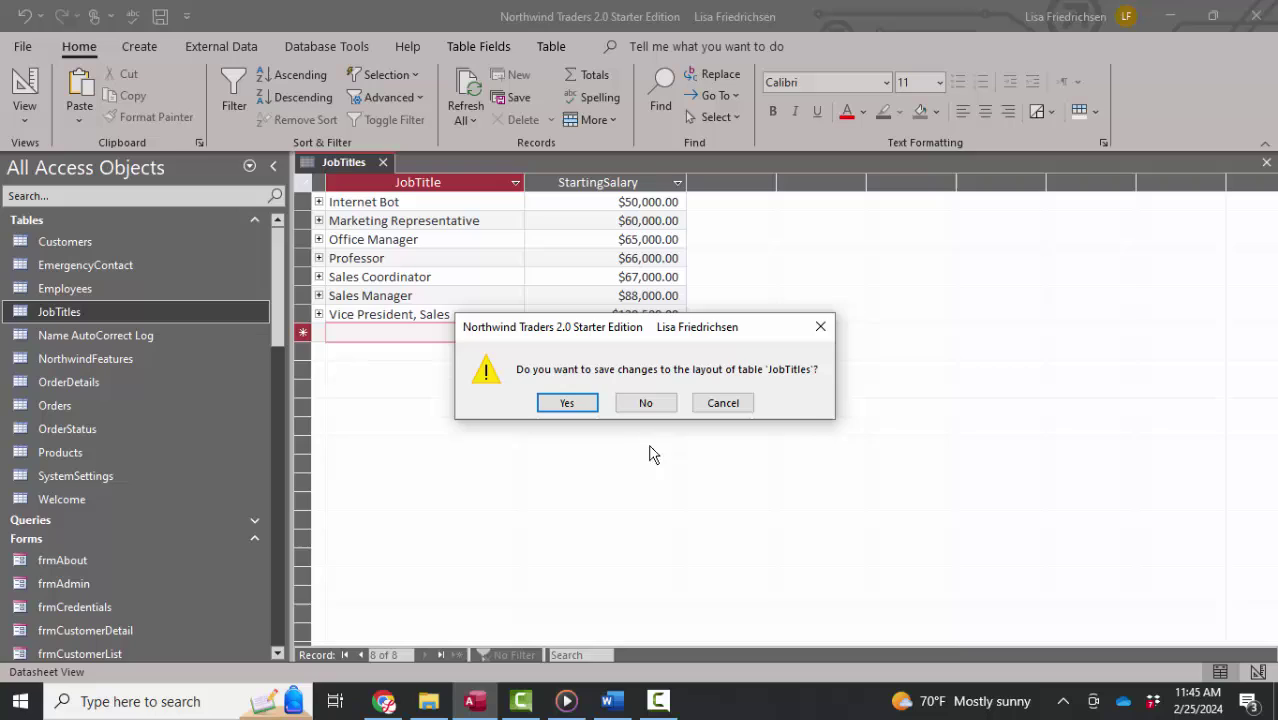
left_click(567, 402)
left_click(142, 298)
double_click(142, 298)
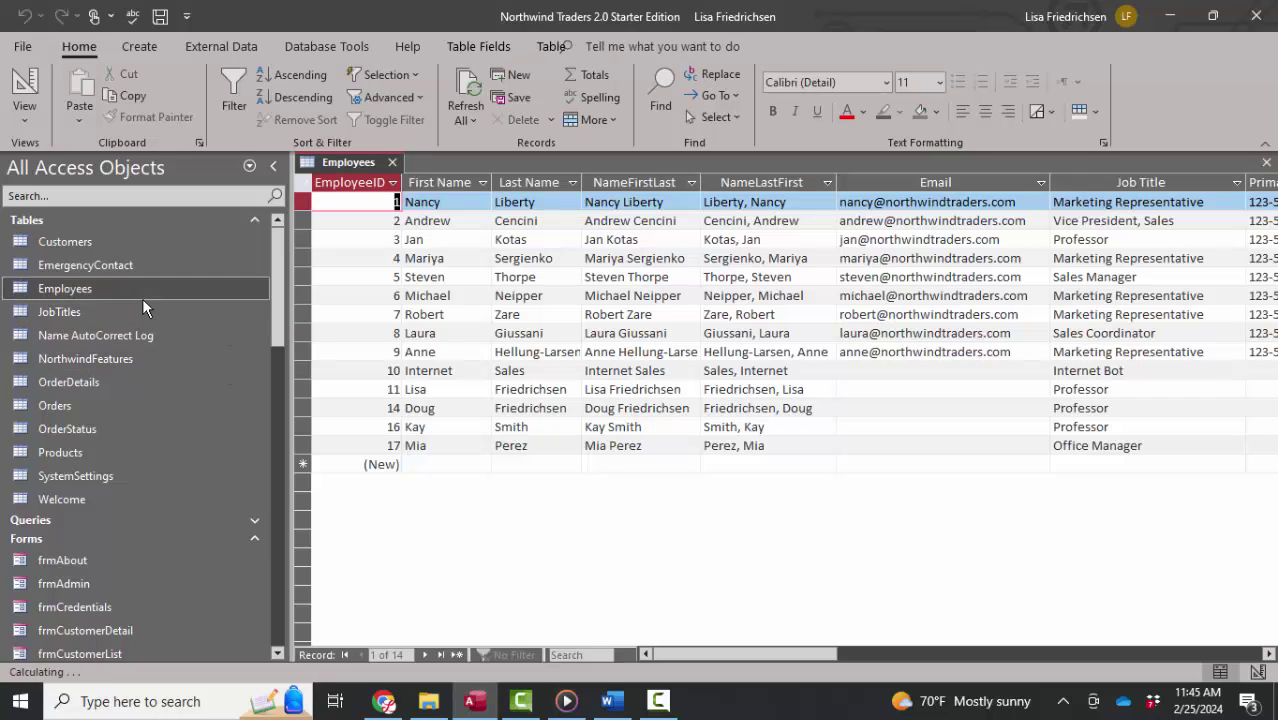
left_click(1237, 203)
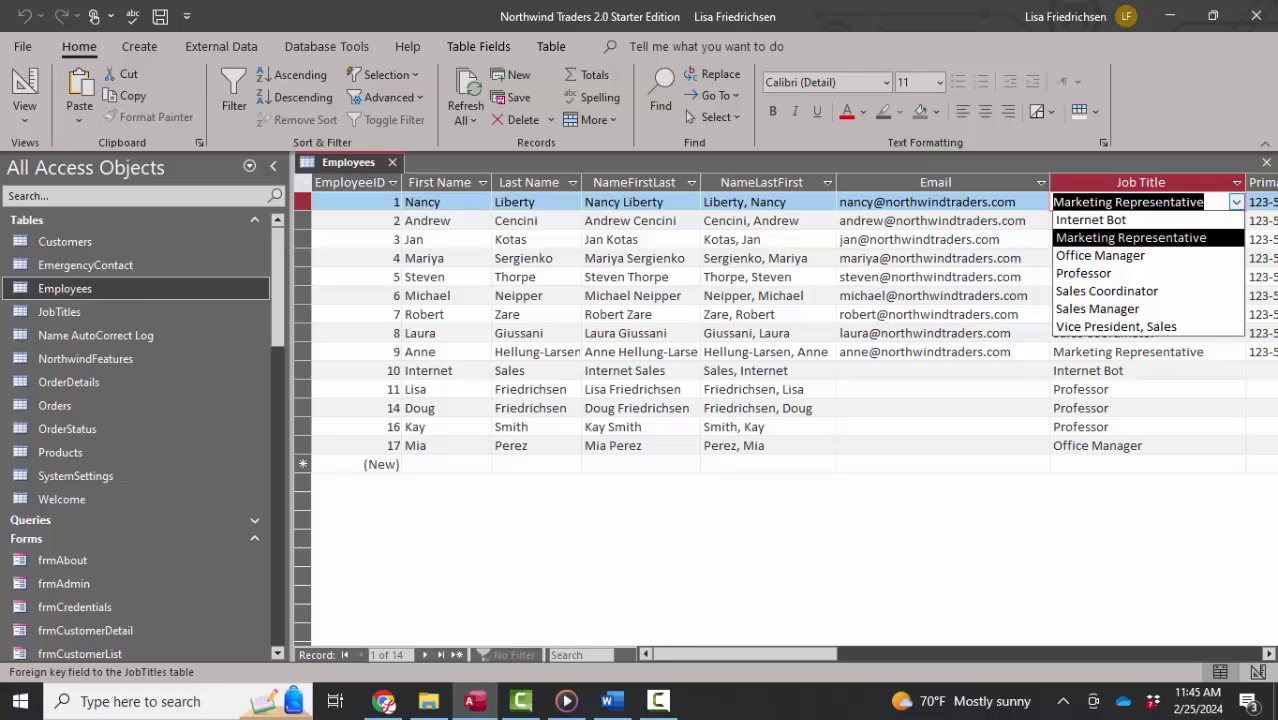
Step: In Employees Design View, try JobTitle's Display Control as Text Box, then restore Combo Box
left_click(24, 82)
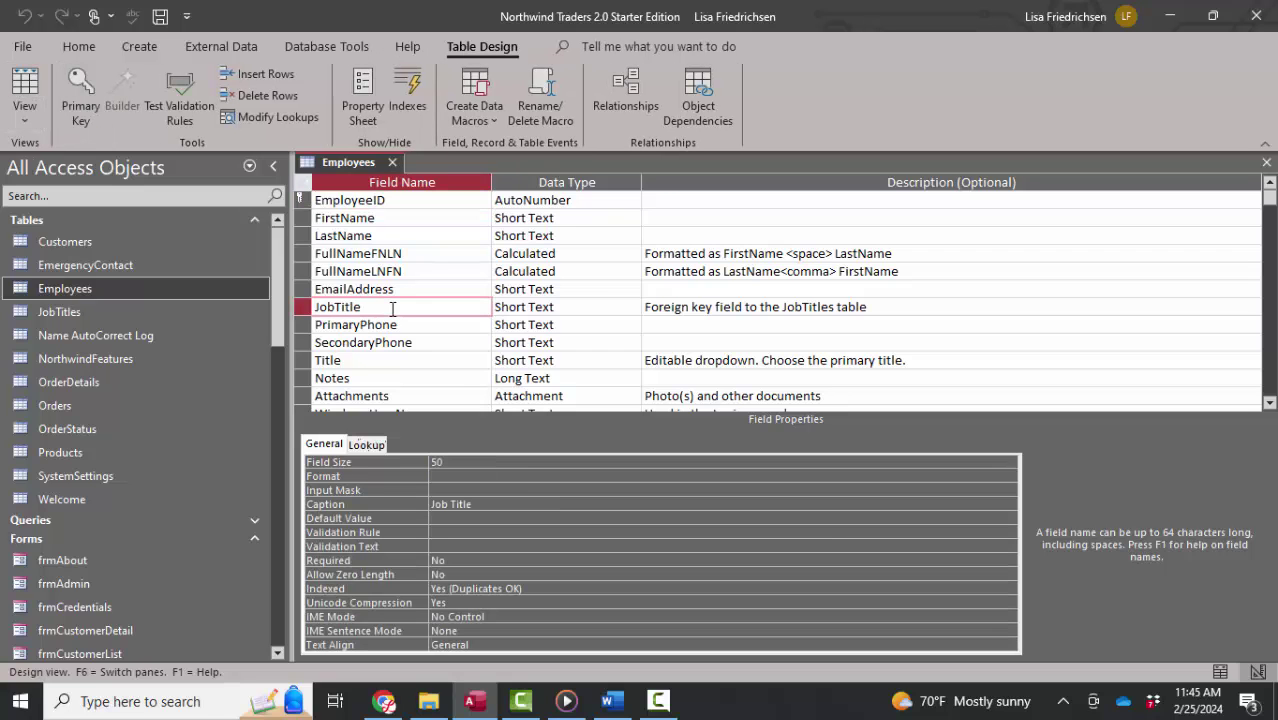
left_click(371, 443)
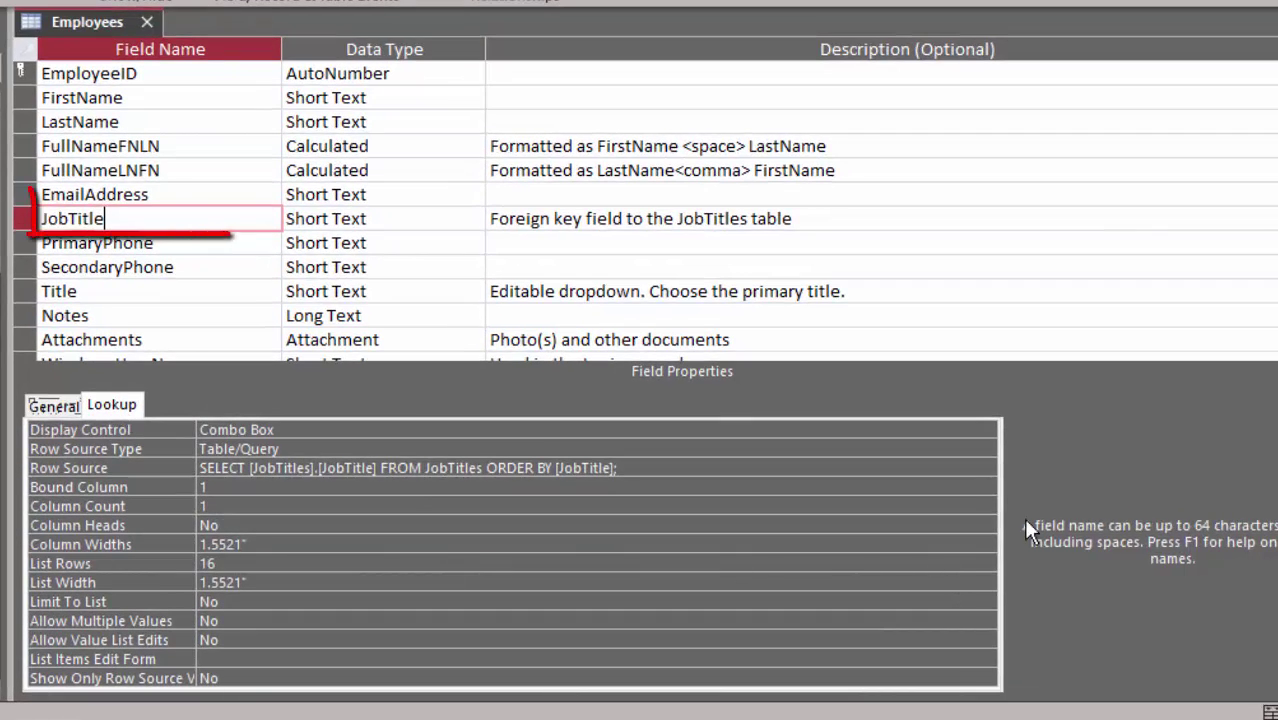
left_click(987, 430)
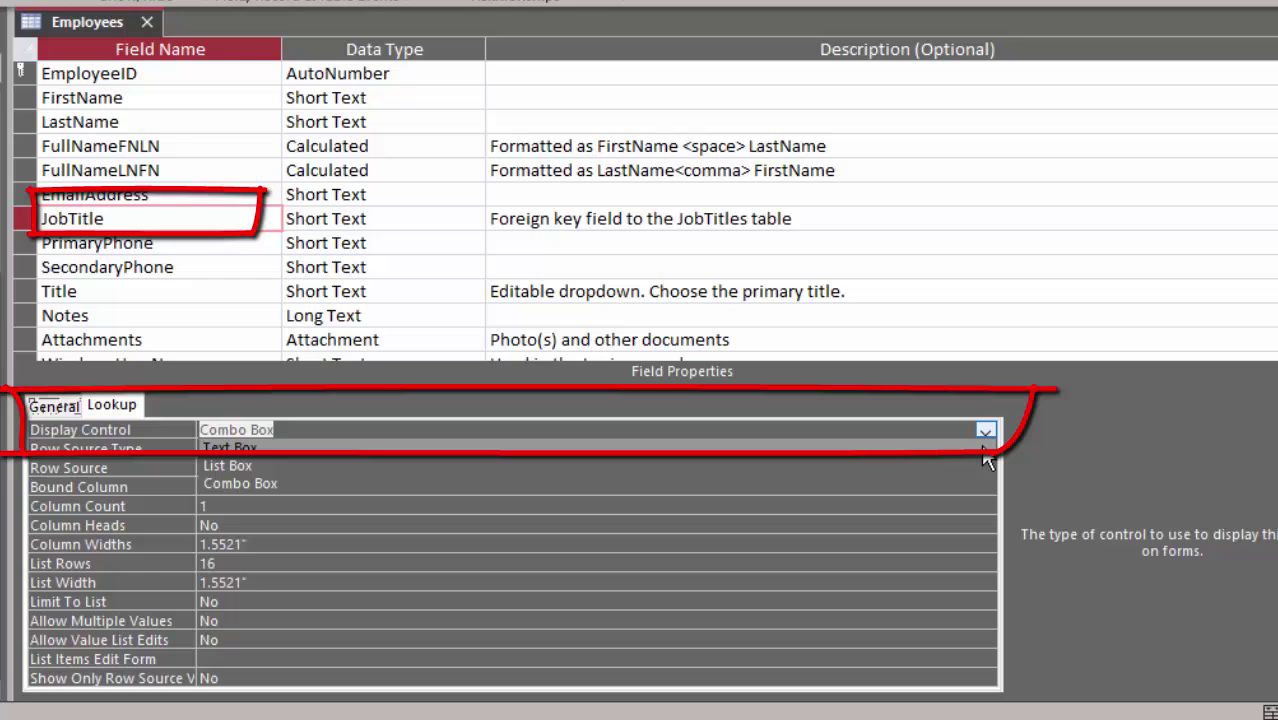
left_click(960, 447)
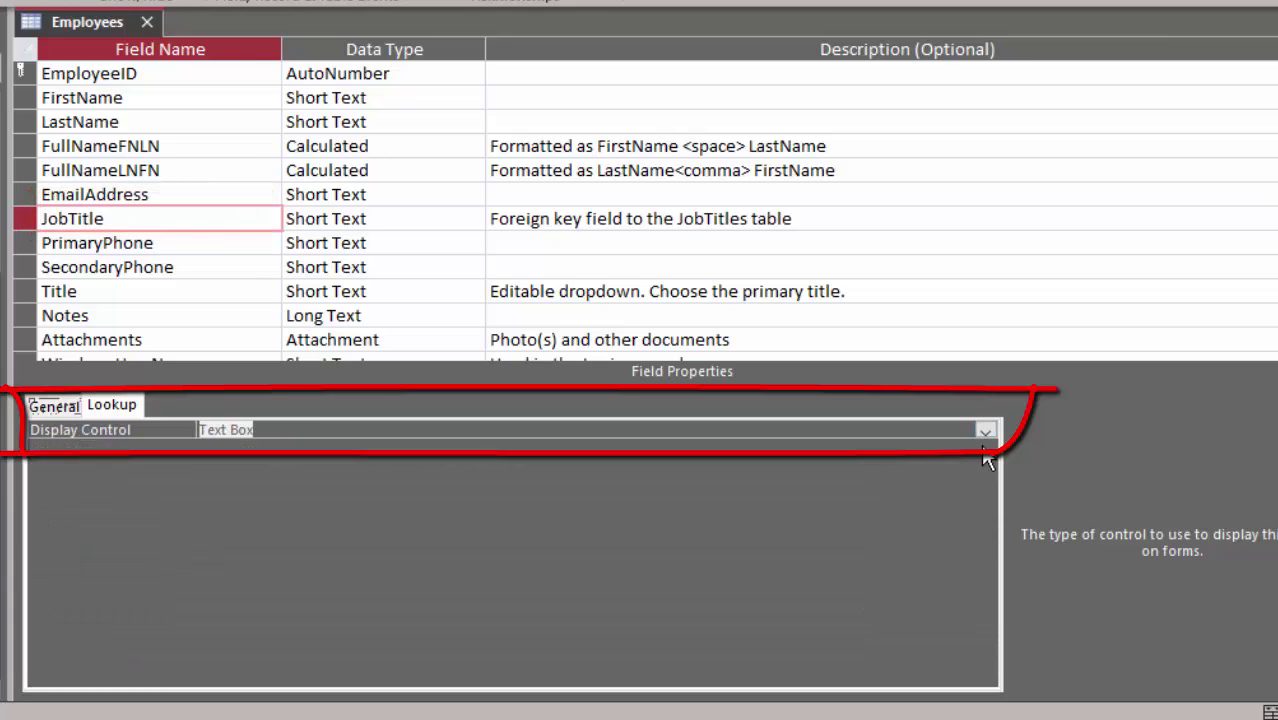
left_click(436, 222)
left_click(474, 220)
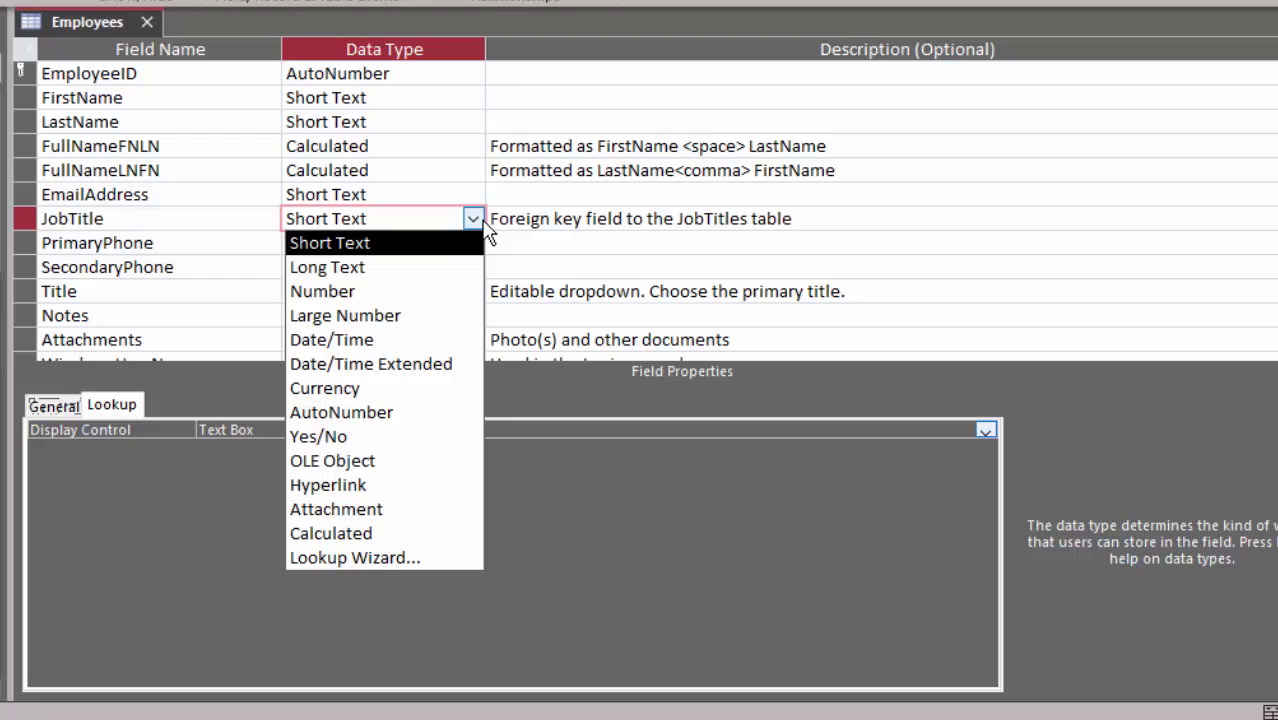
left_click(224, 436)
left_click(985, 431)
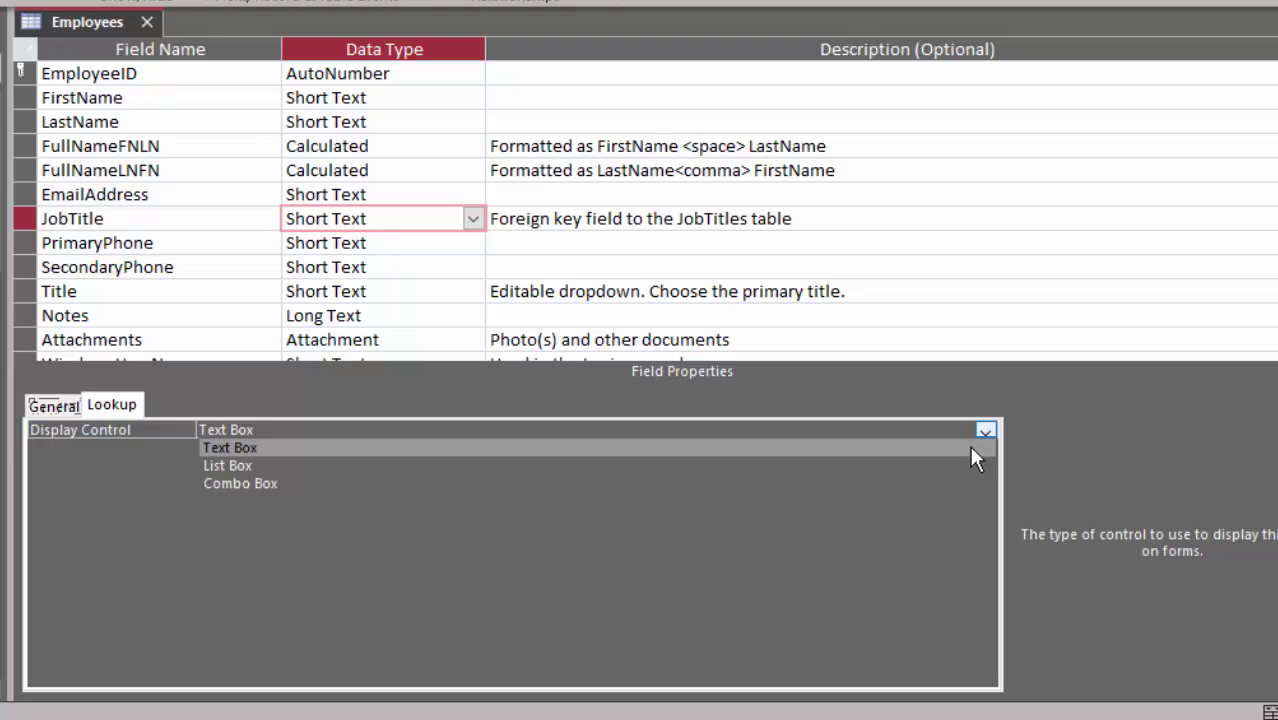
left_click(944, 481)
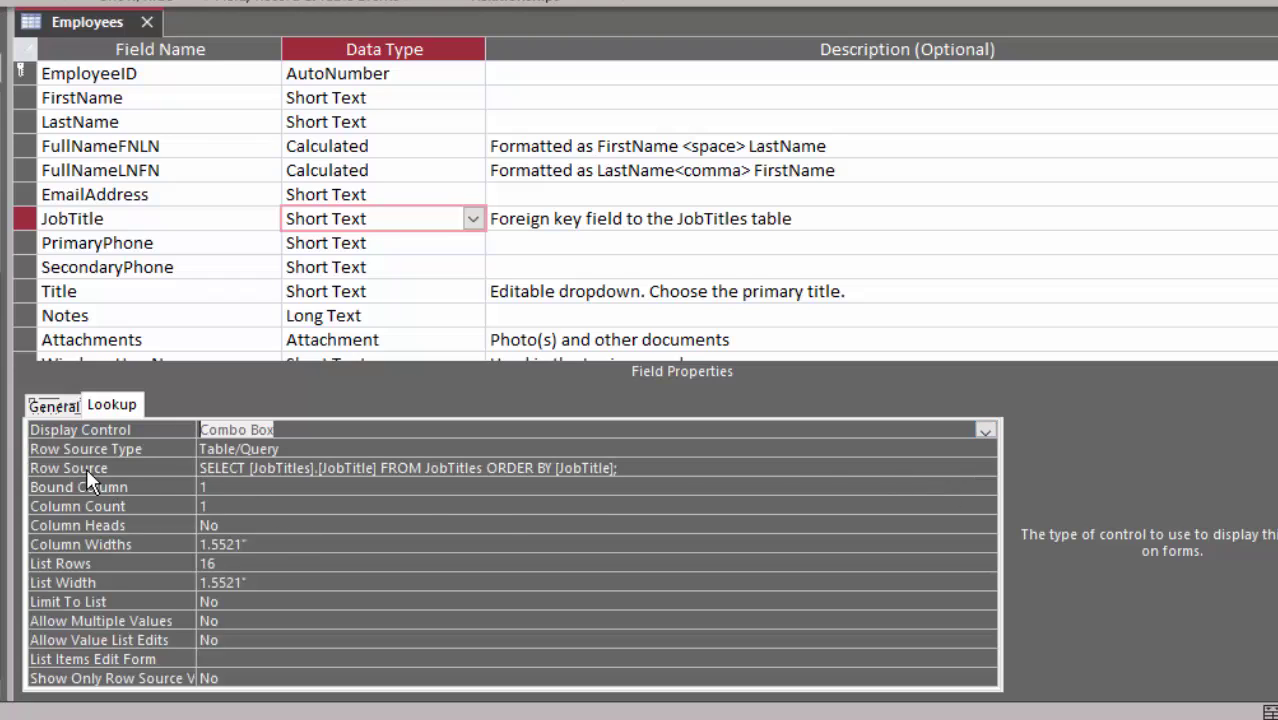
Step: Highlight SELECT, JobTitle and JobTitles in the JobTitle lookup's Row Source statement
double_click(204, 472)
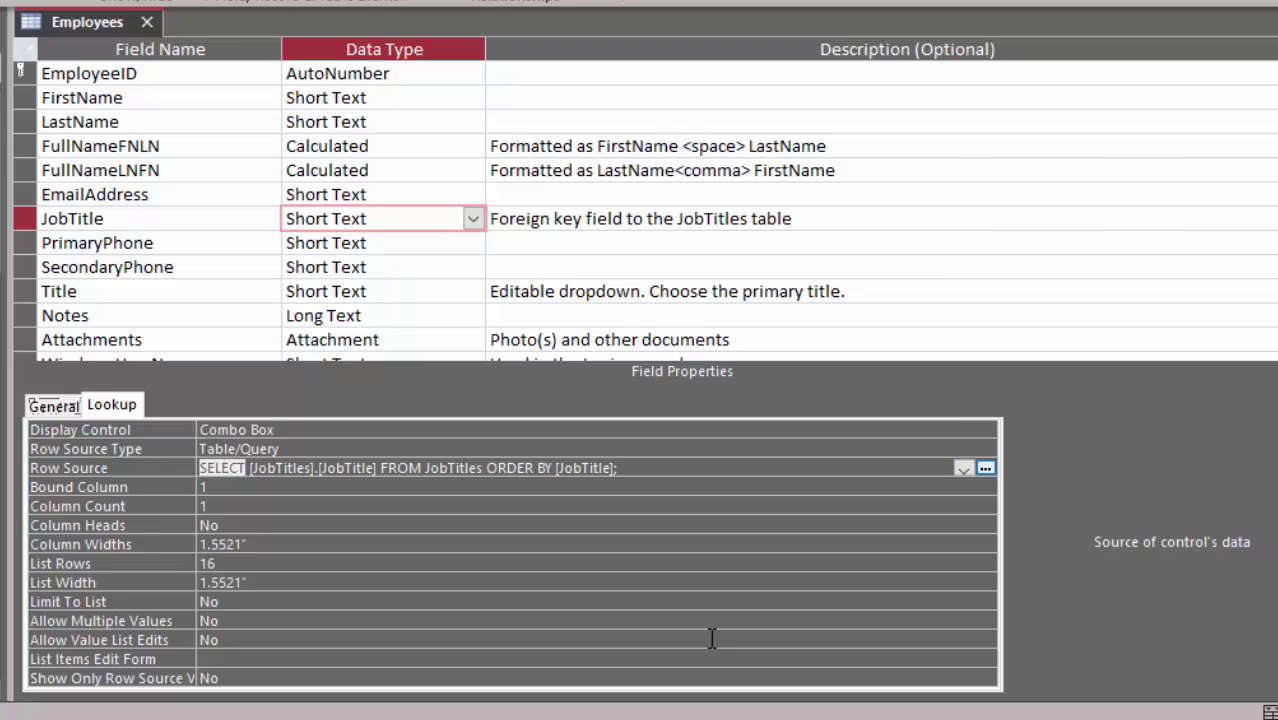
double_click(350, 468)
double_click(461, 468)
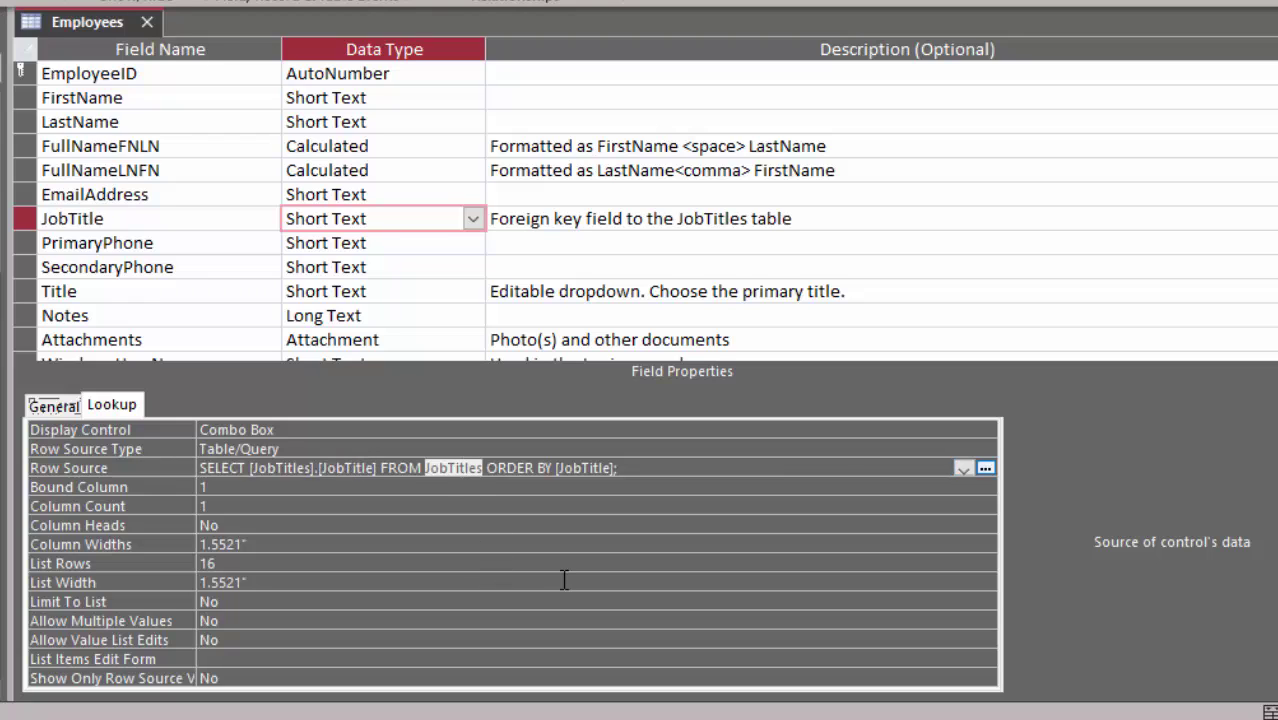
Step: In the Query Builder, add StartingSalary, remove the extra JobTitle column, sort JobTitle ascending, and save
left_click(985, 468)
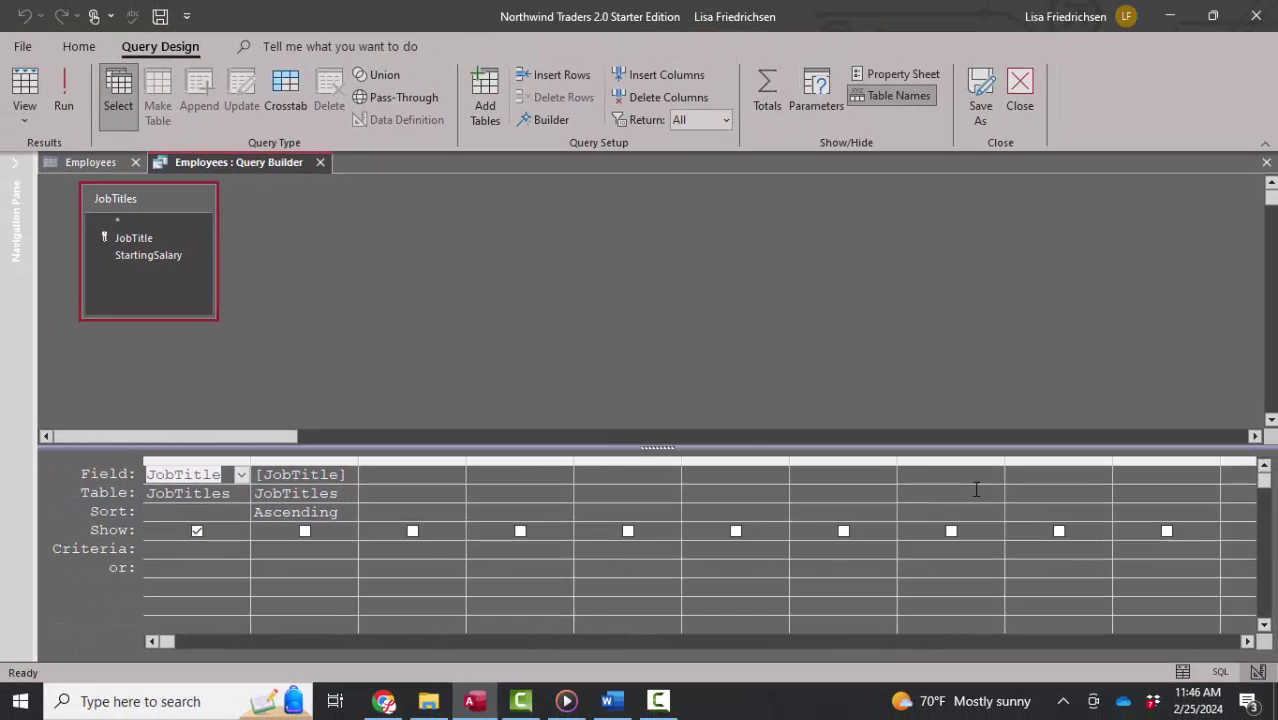
left_click_drag(142, 258, 290, 478)
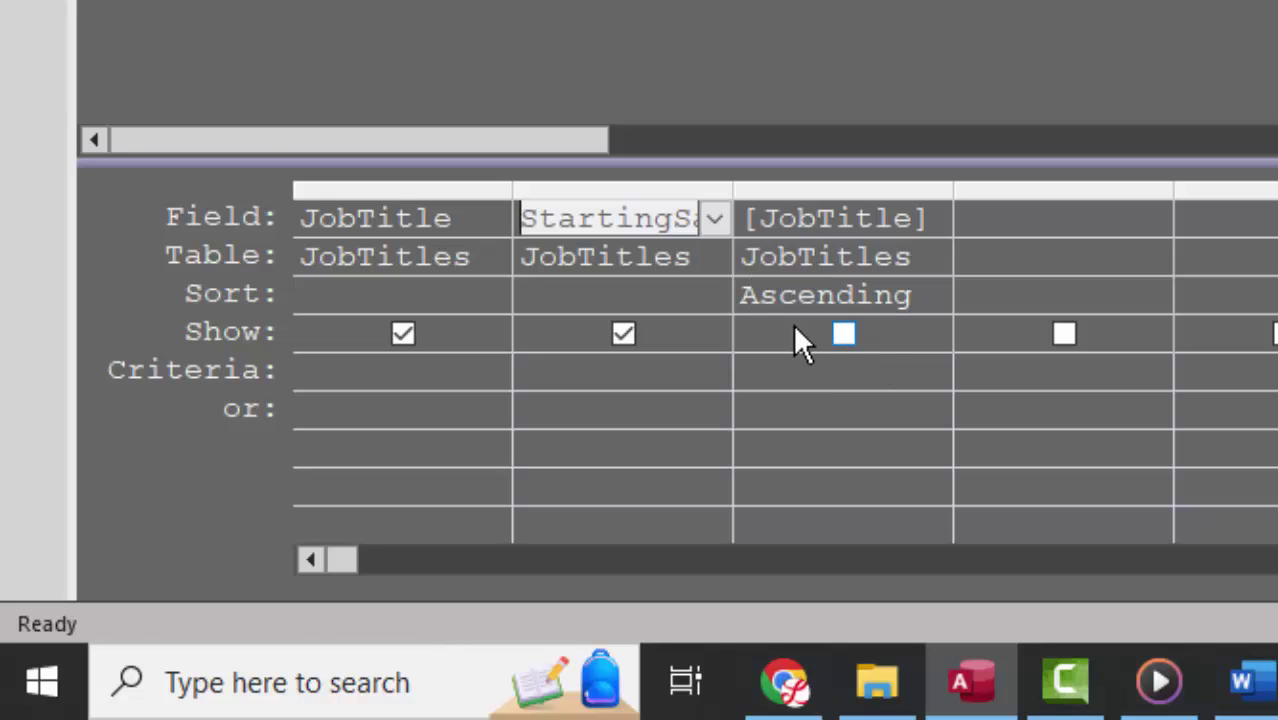
left_click(876, 184)
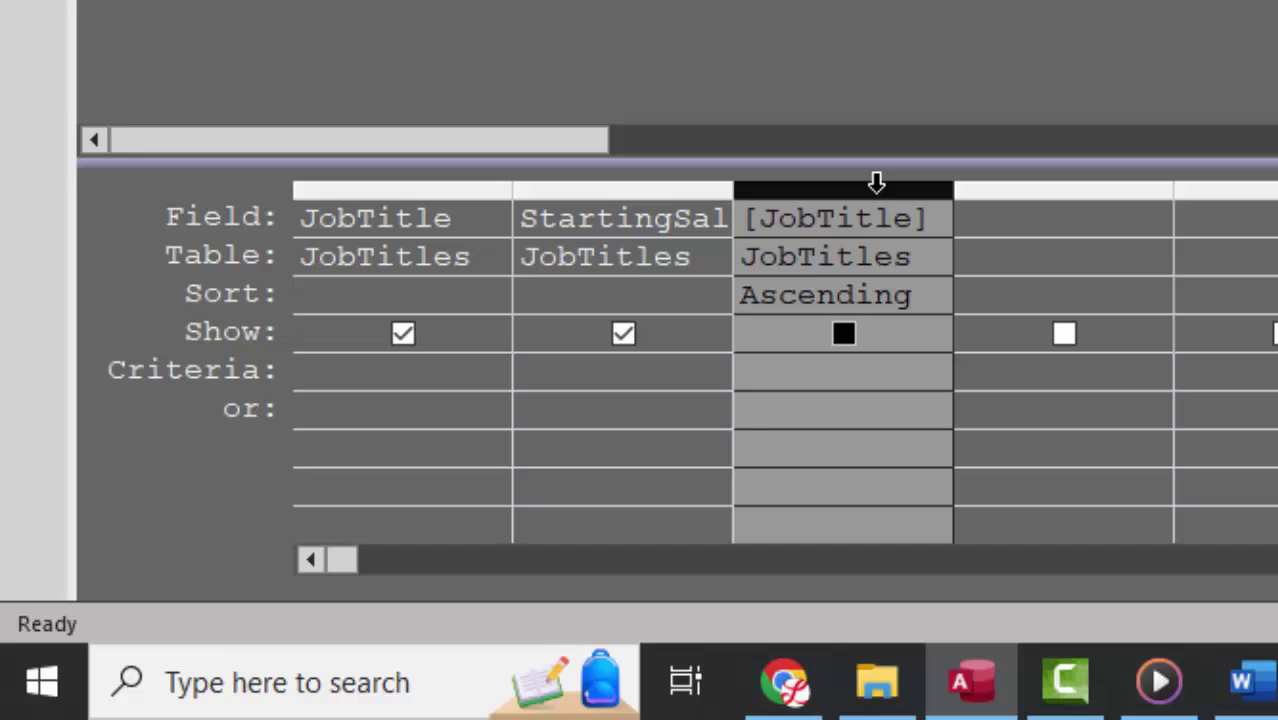
key("Delete")
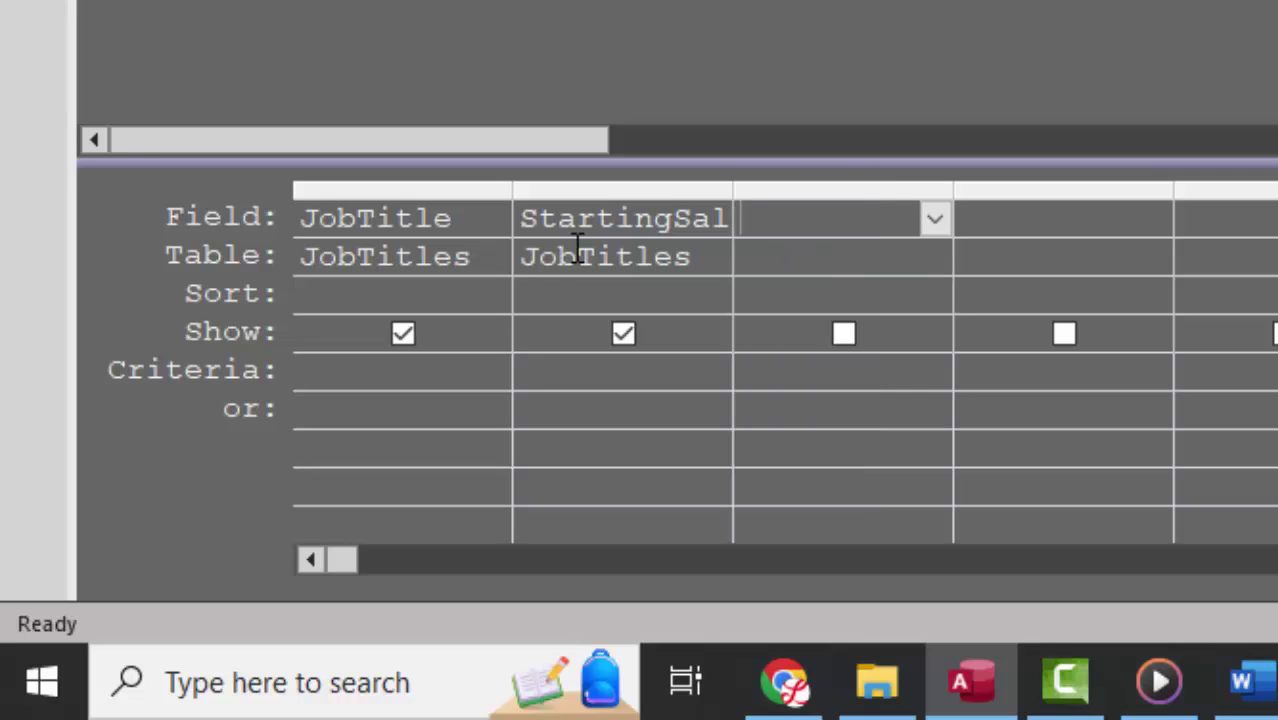
left_click(482, 294)
left_click(484, 301)
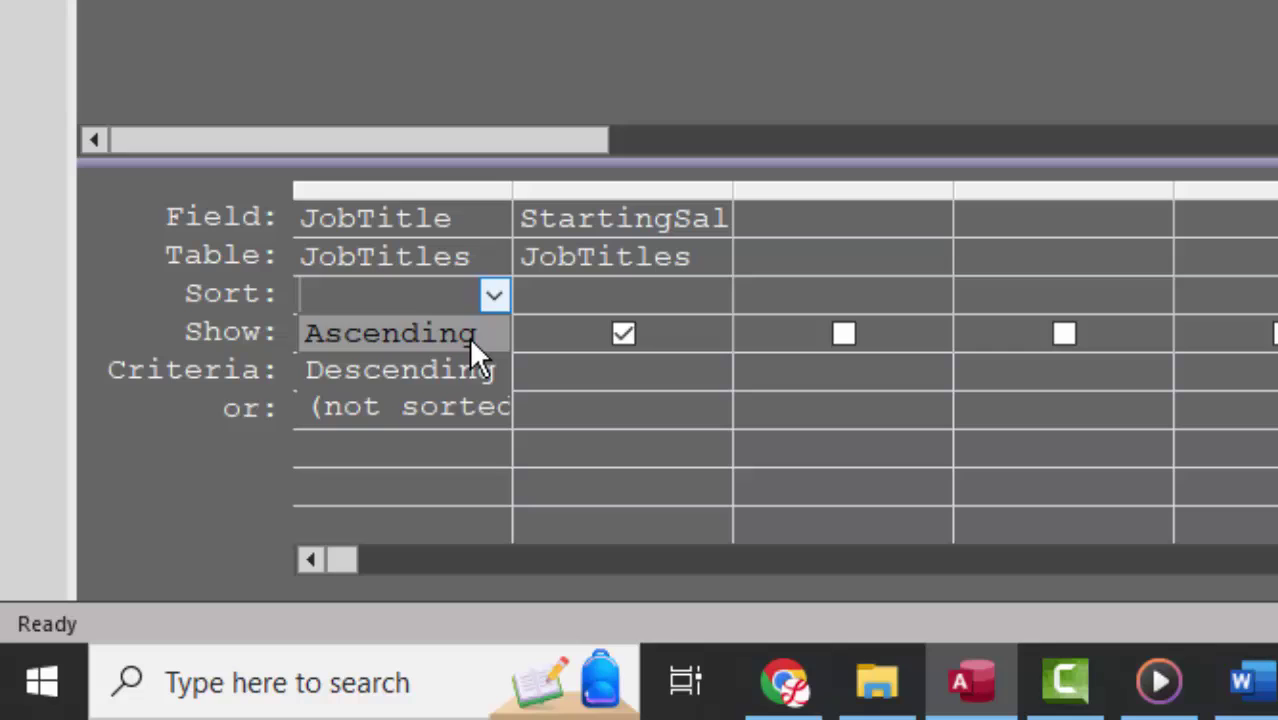
left_click(469, 337)
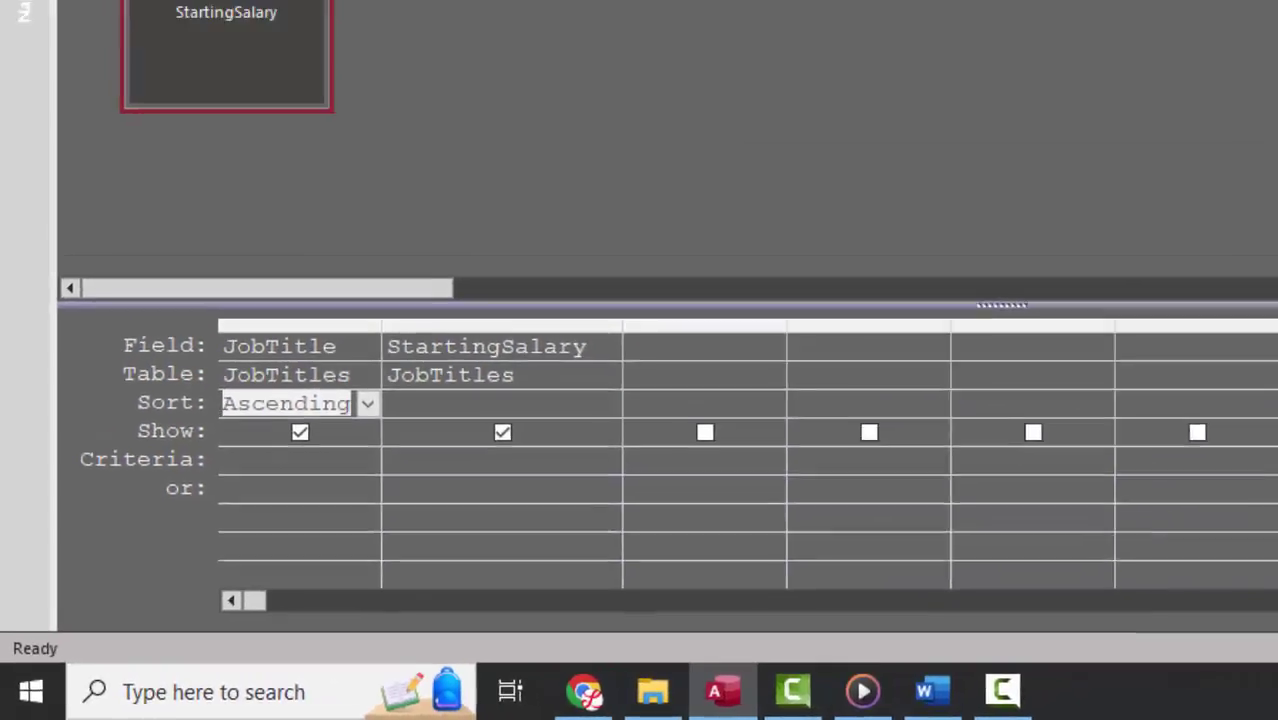
left_click(335, 165)
left_click(571, 426)
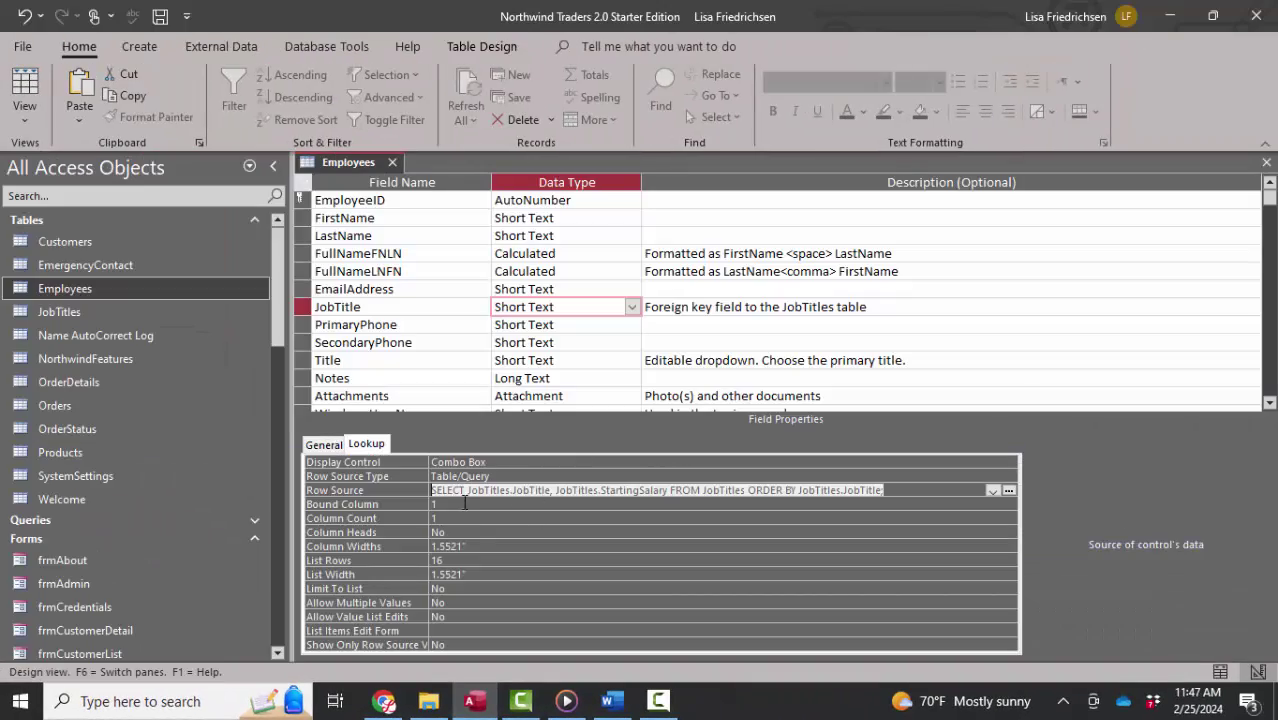
Step: Point out StartingSalary, JobTitles and the JobTitle sort field in the Row Source query
left_click(465, 491)
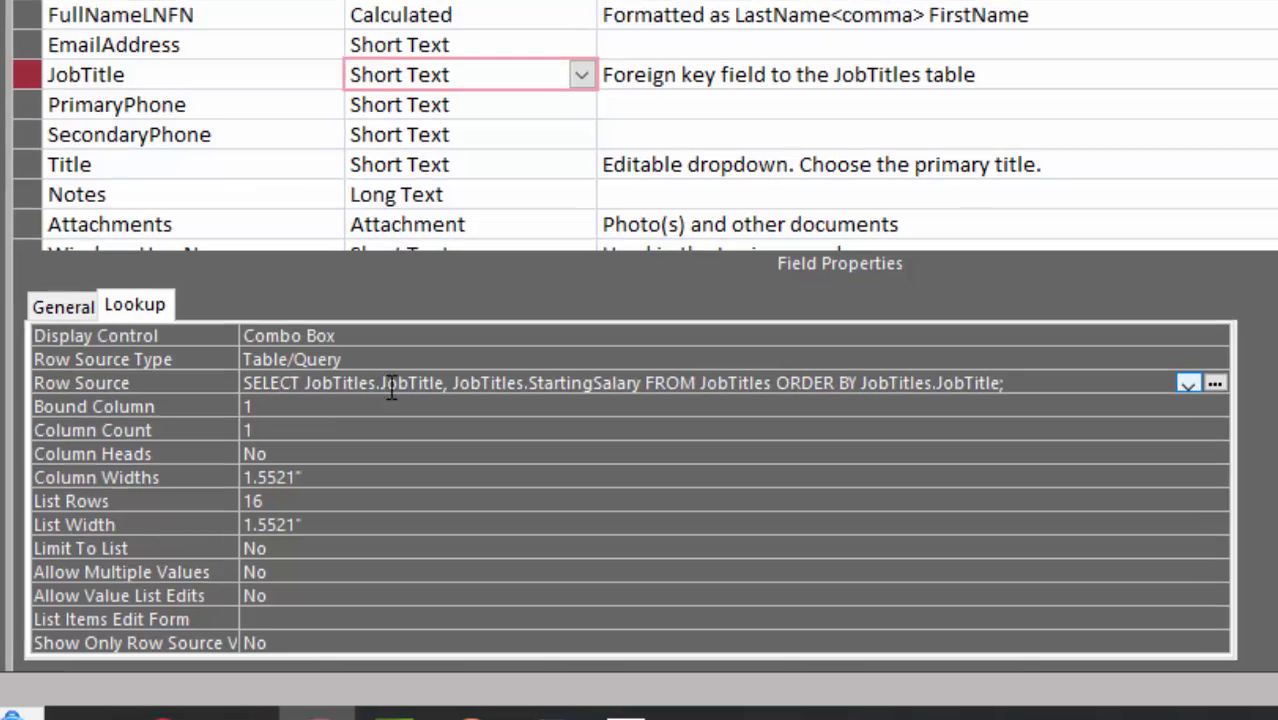
double_click(585, 385)
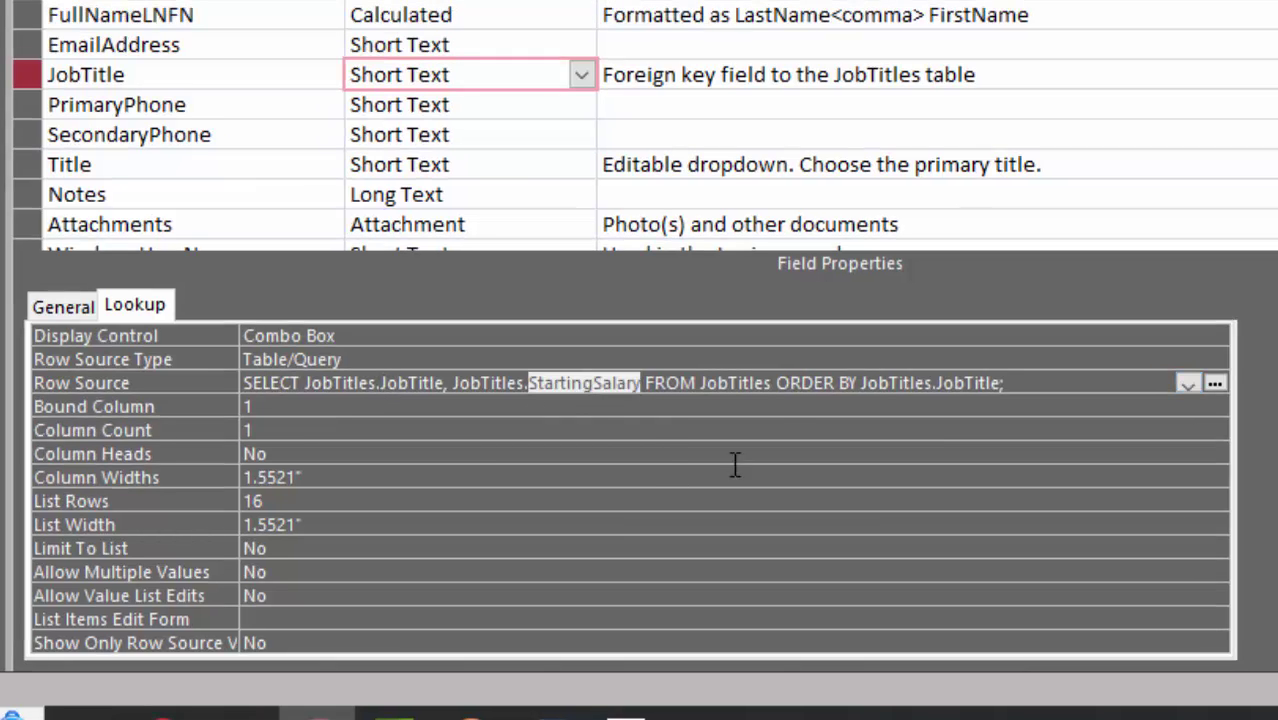
double_click(750, 385)
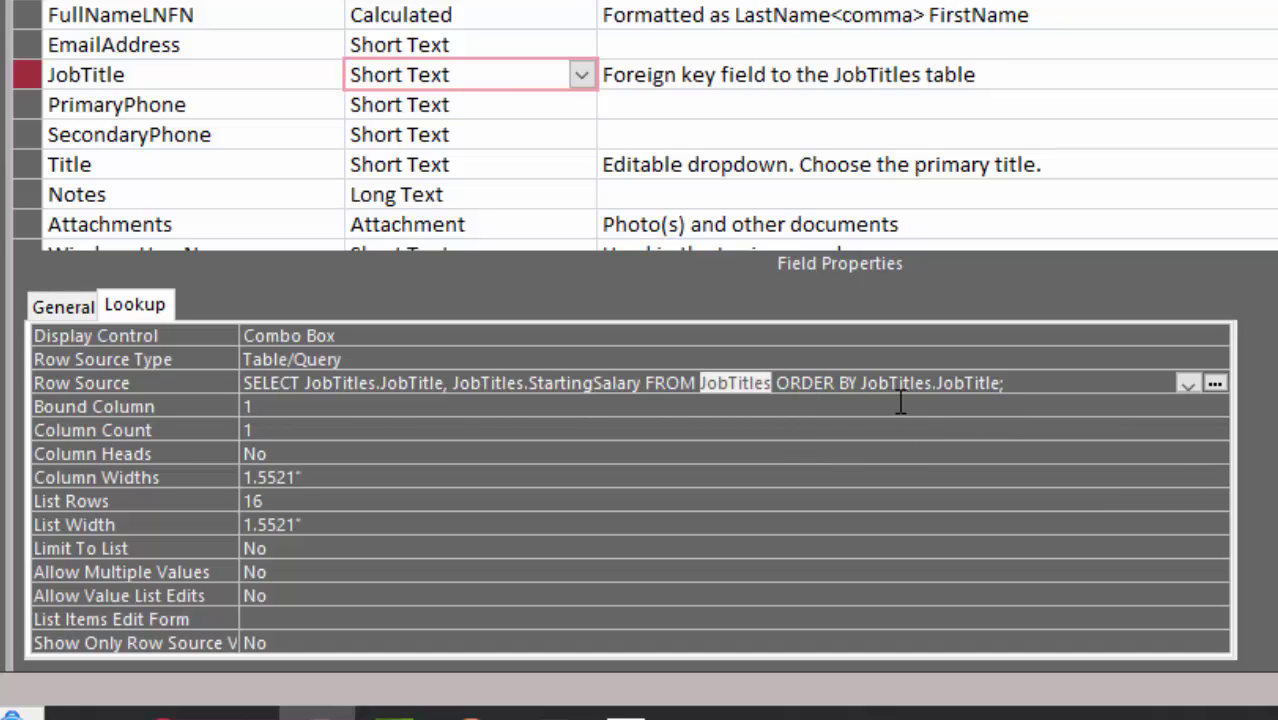
double_click(970, 383)
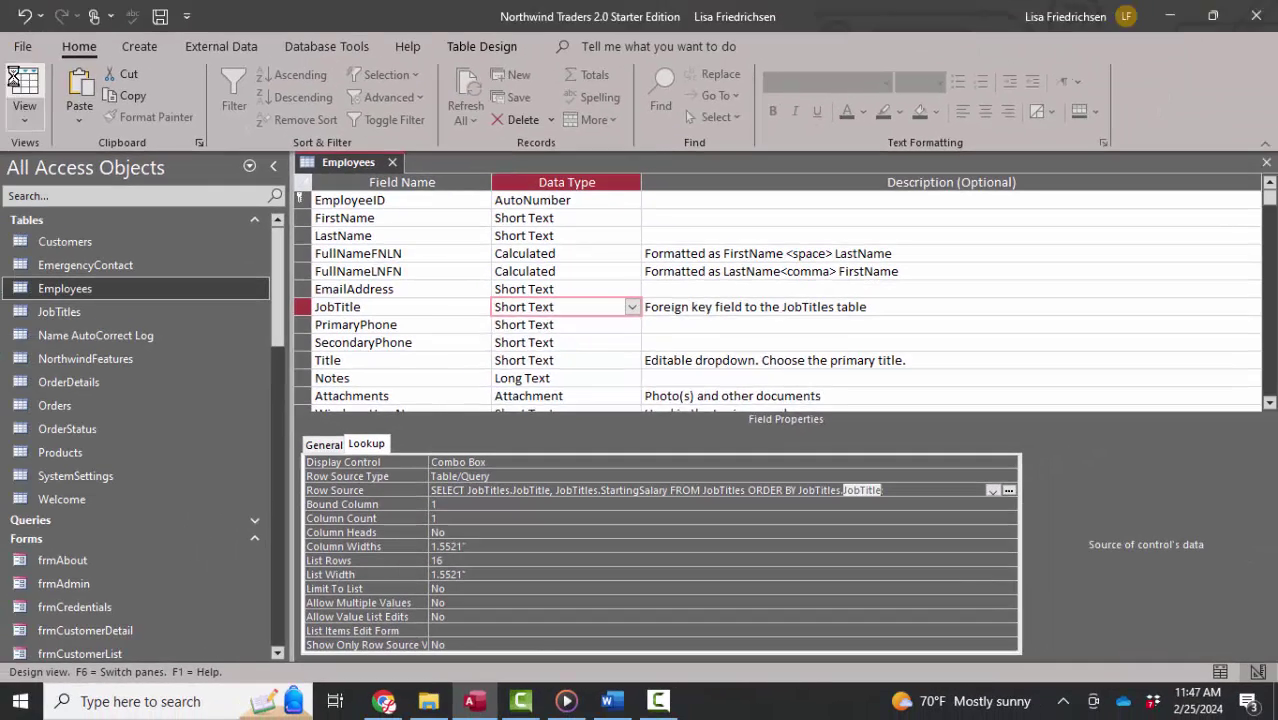
Step: Save Employees, switch to Datasheet View and check the Job Title list still shows titles only
left_click(1215, 383)
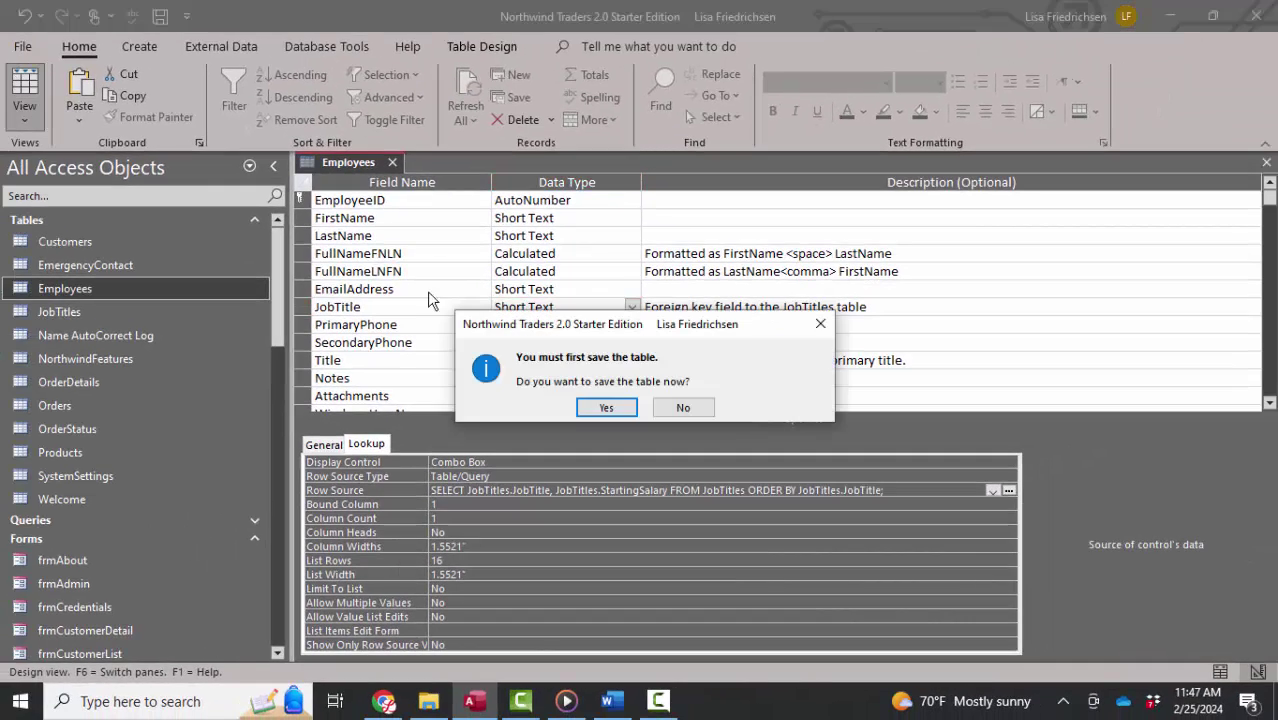
left_click(606, 408)
left_click(1237, 203)
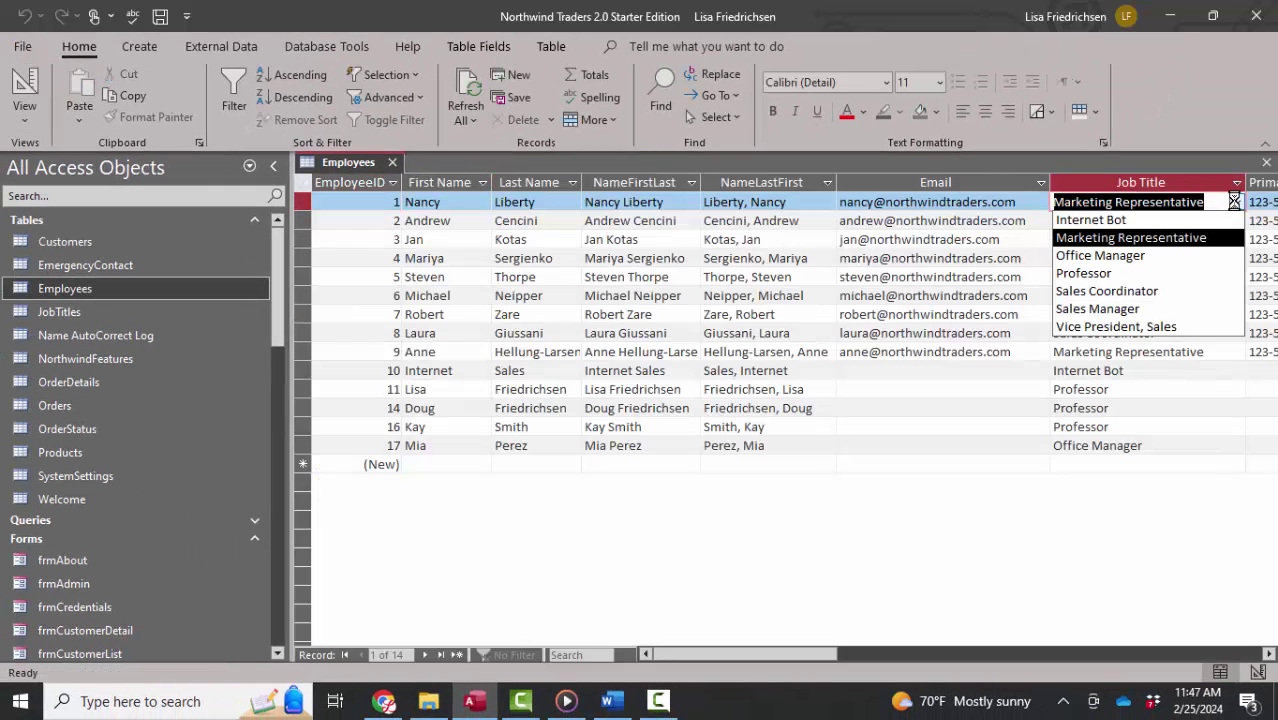
left_click(1238, 203)
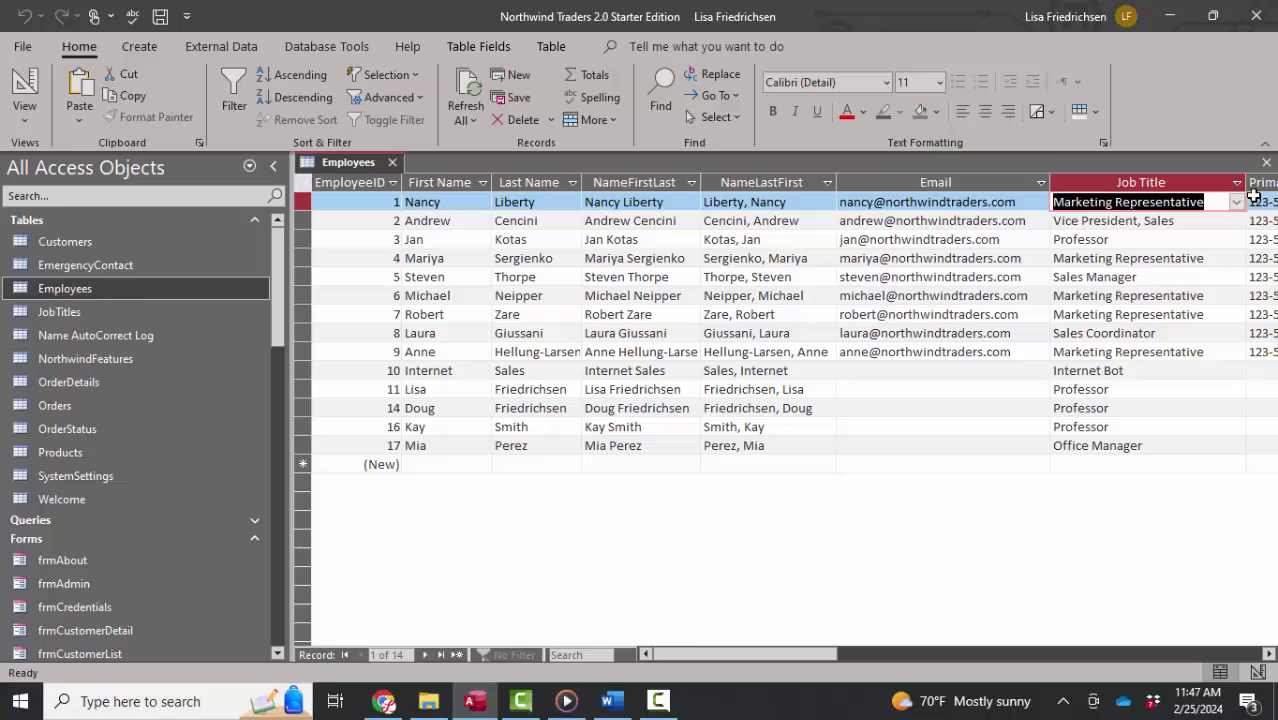
left_click(1239, 204)
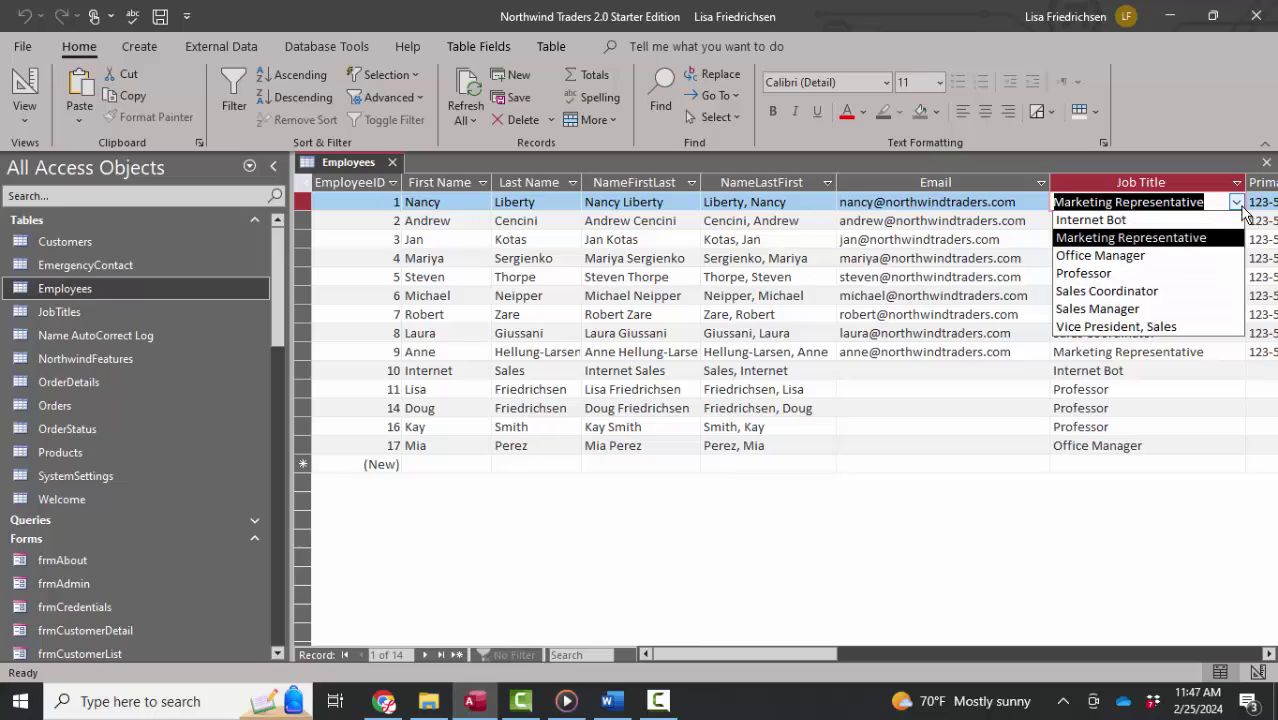
Step: Set the JobTitle lookup's Column Count to 2 and Column Heads to Yes
left_click(24, 86)
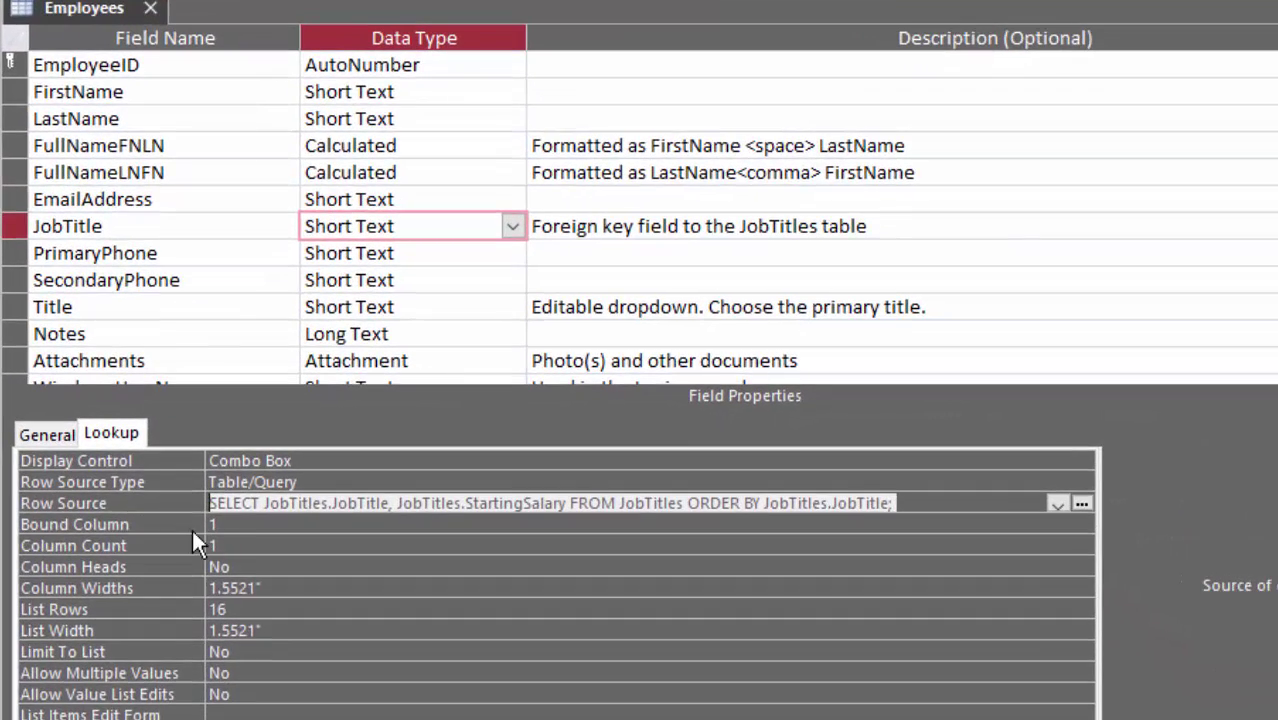
left_click(228, 545)
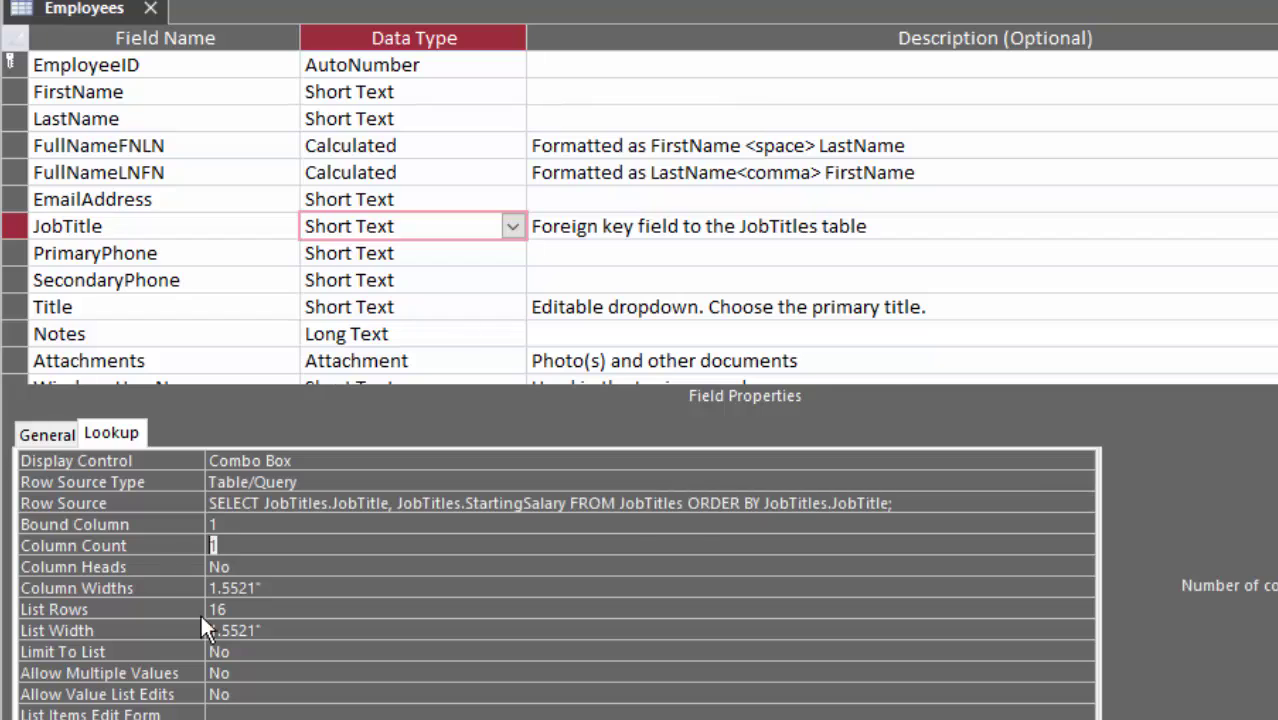
type("2")
left_click(251, 567)
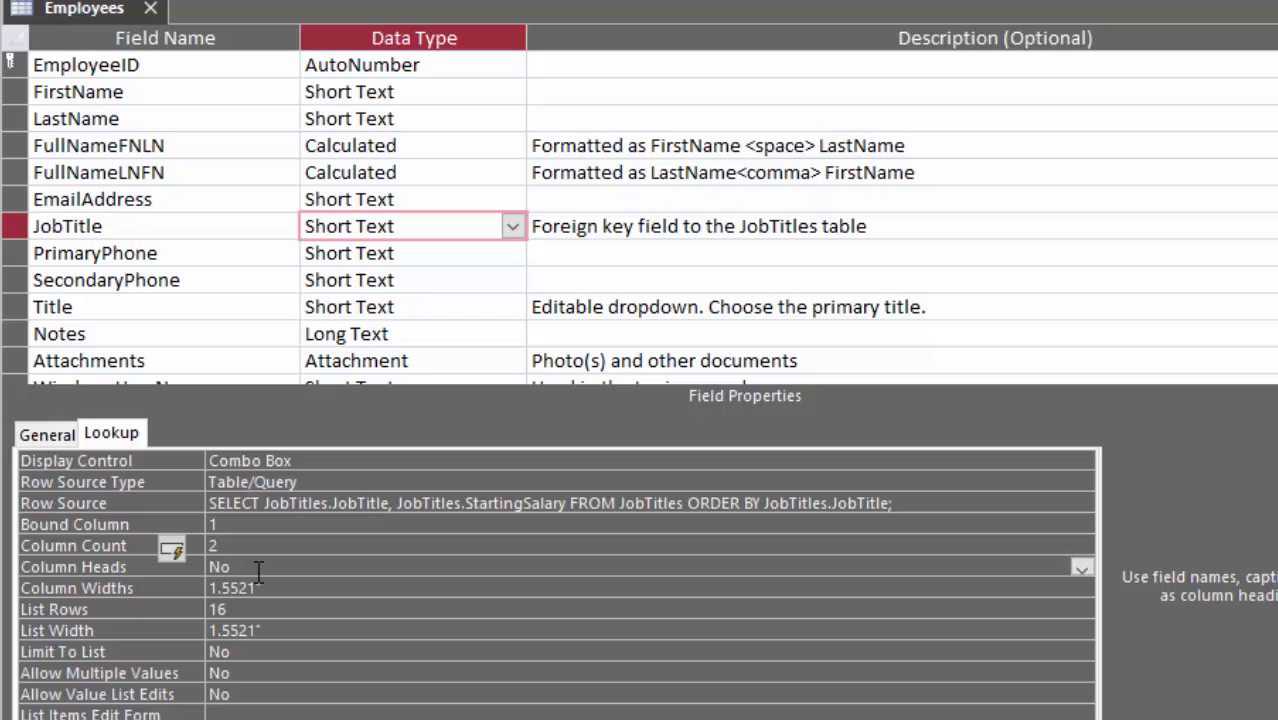
left_click(187, 566)
type("yes")
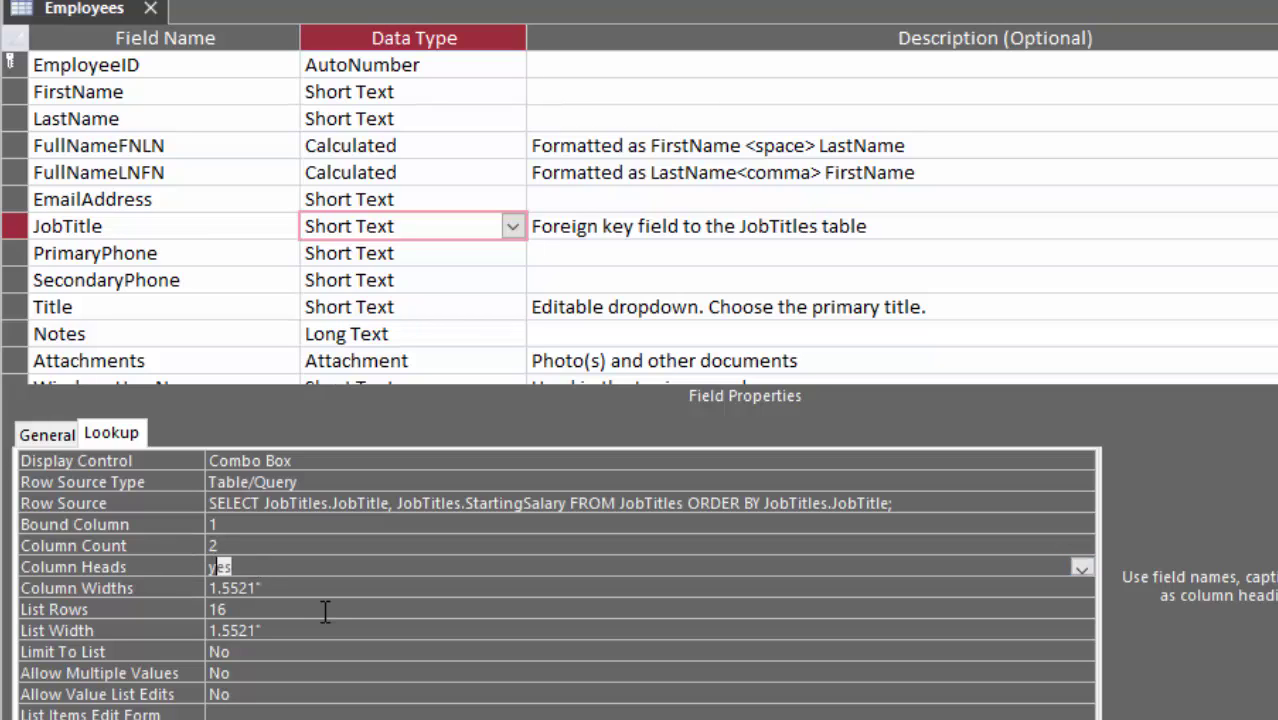
left_click(265, 589)
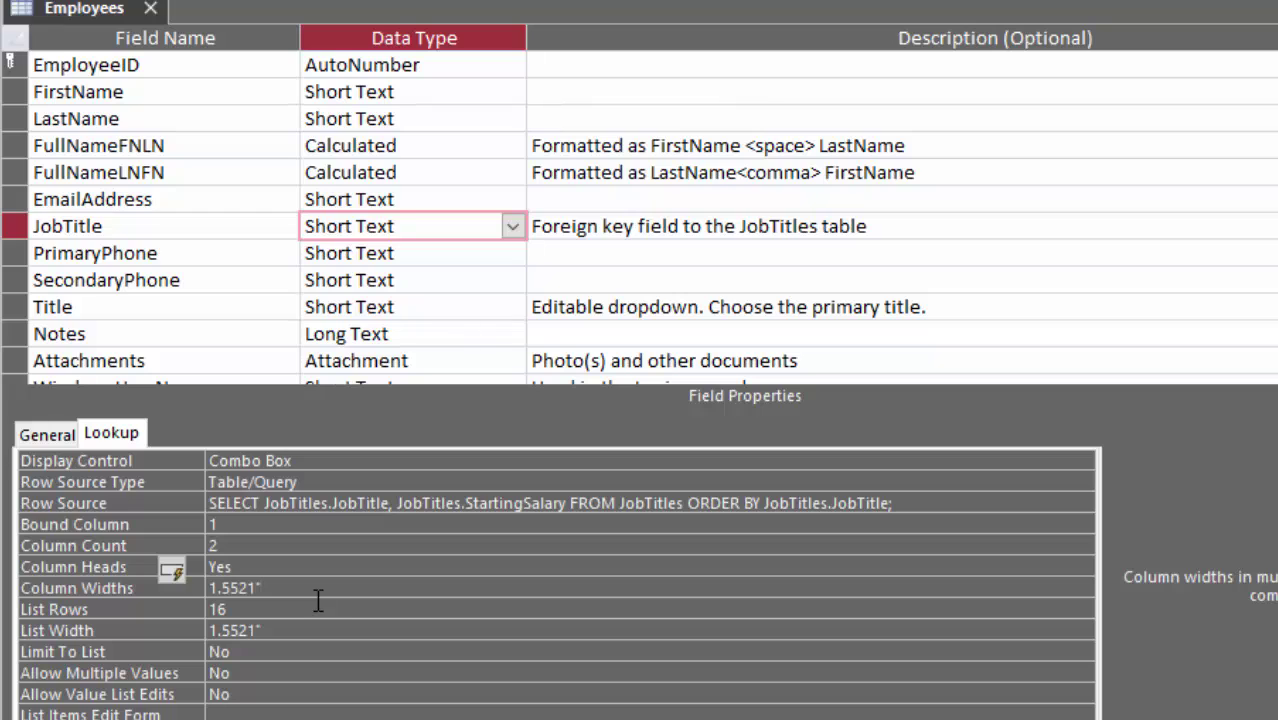
Step: Set Column Widths to 1.5";1" and enter a List Width of 2.5
left_click(212, 545)
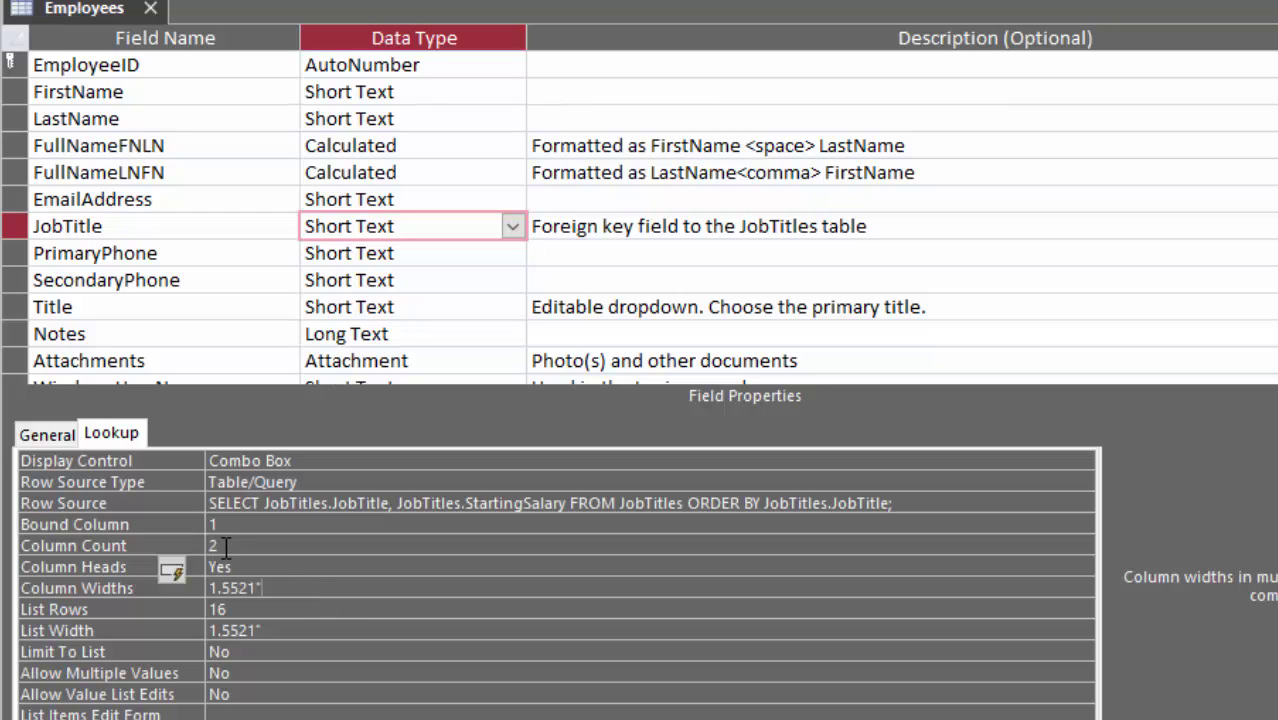
left_click(285, 588)
type(";1")
left_click_drag(239, 590, 392, 598)
key("BackSpace")
type(";1")
key("Return")
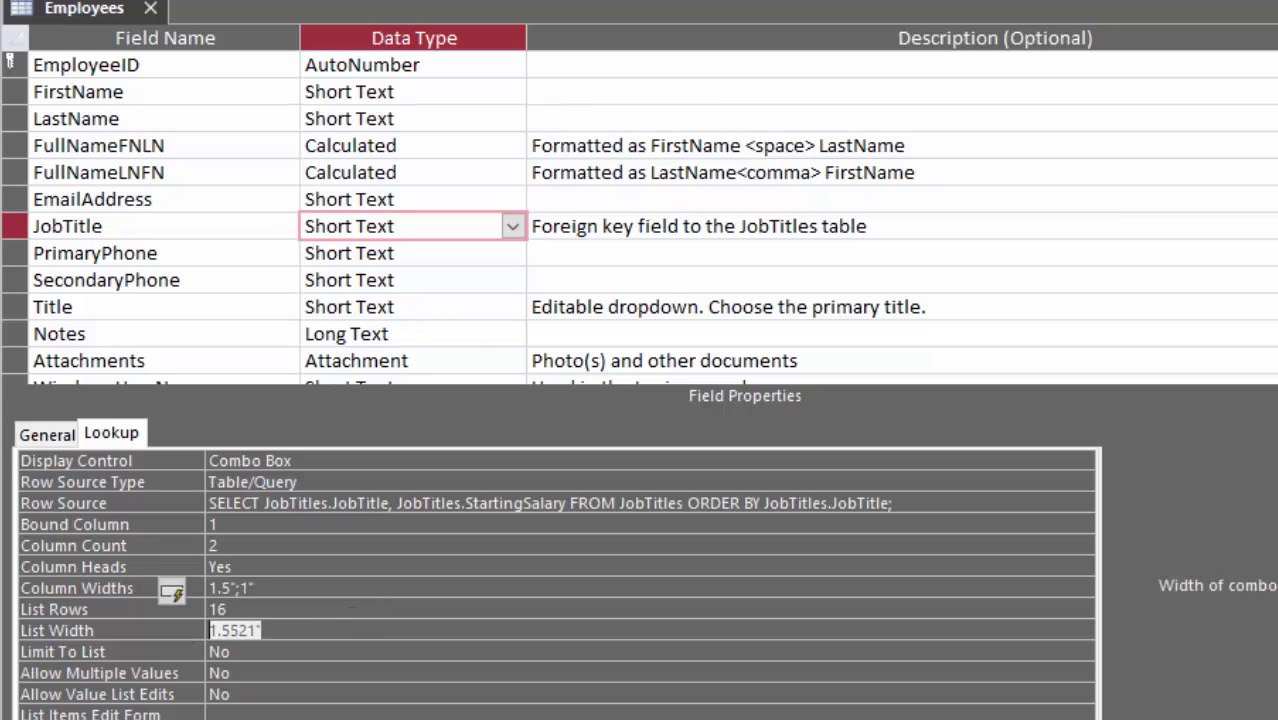
type("2")
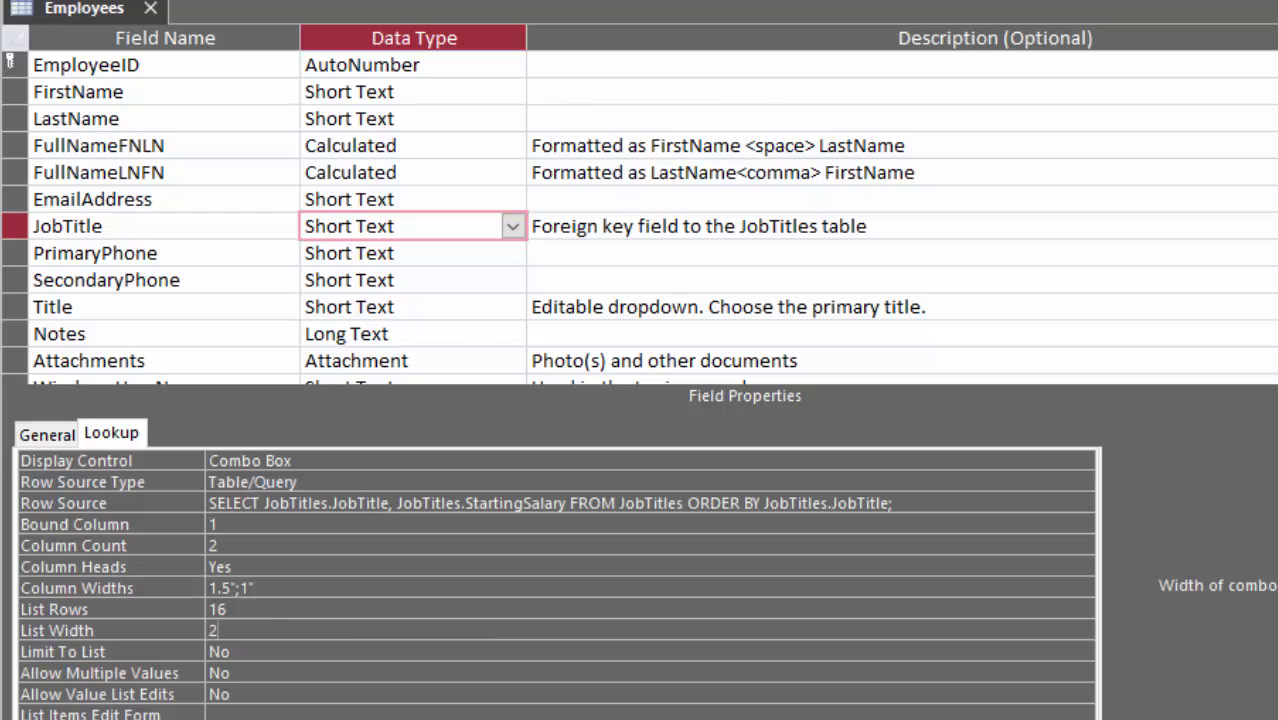
type(".5")
Step: Commit the 2.5" List Width and change List Rows from 16 to 99
left_click(442, 688)
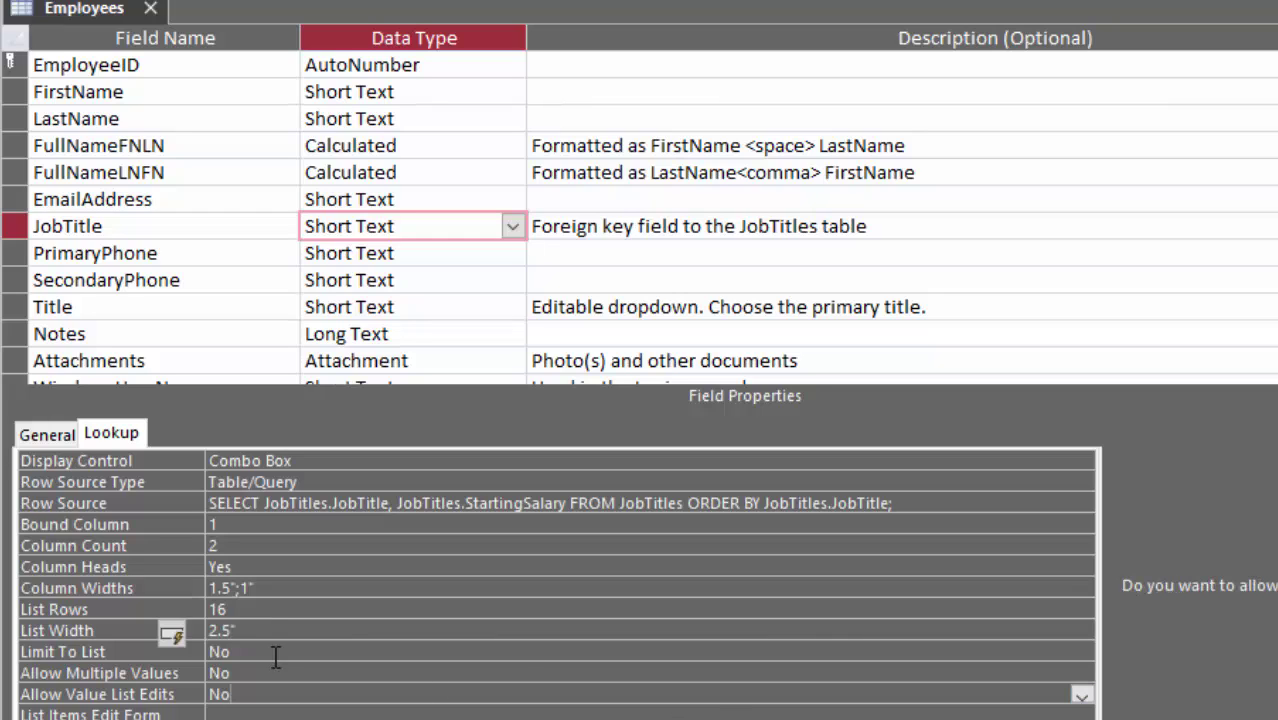
left_click(247, 613)
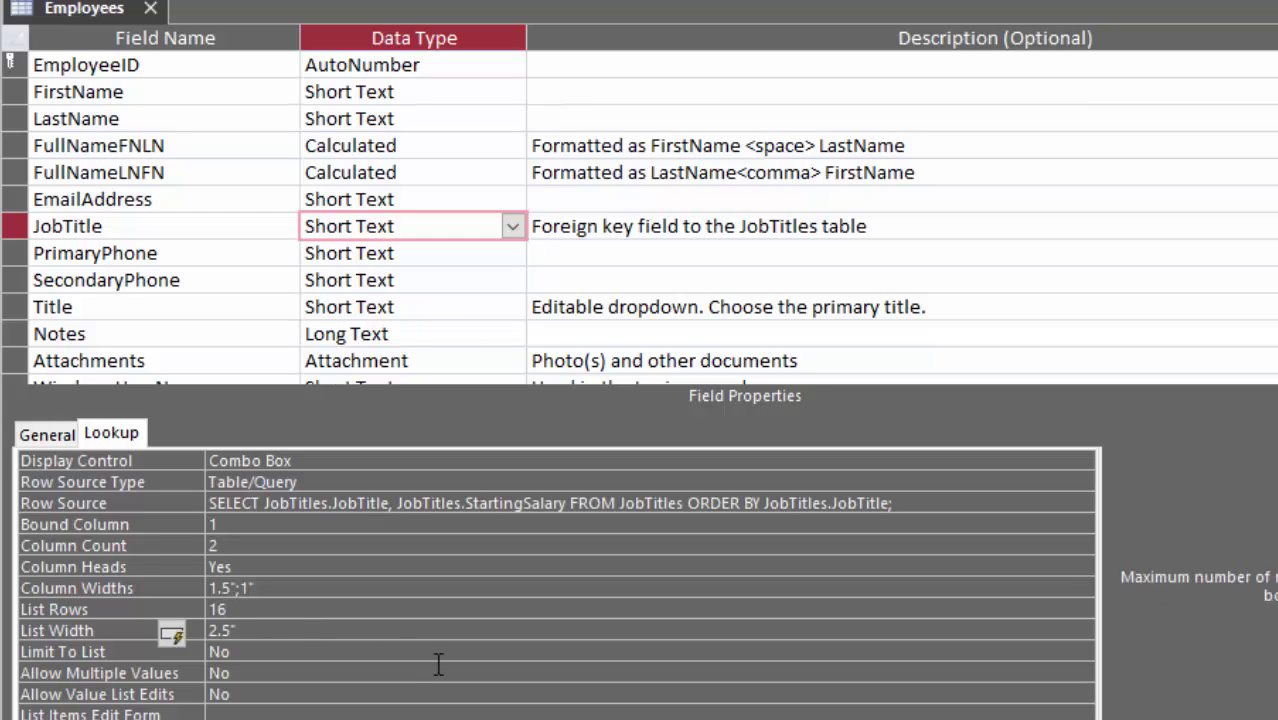
left_click(438, 658)
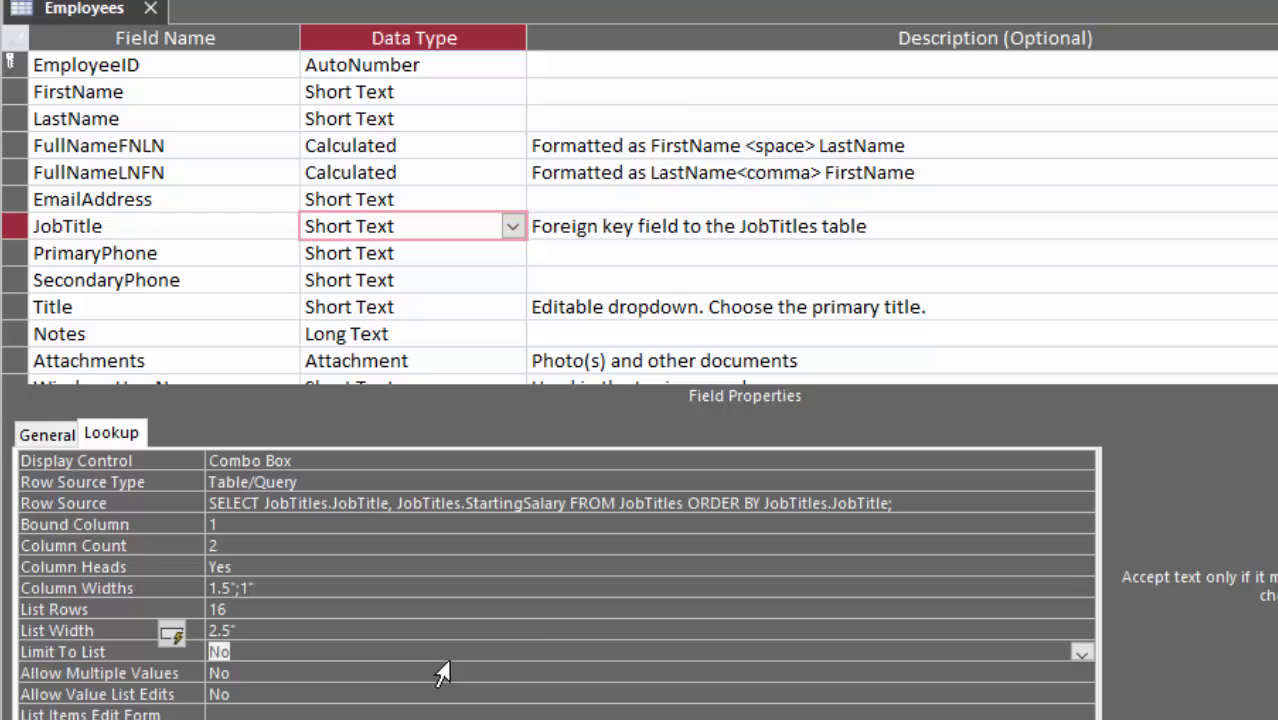
double_click(232, 609)
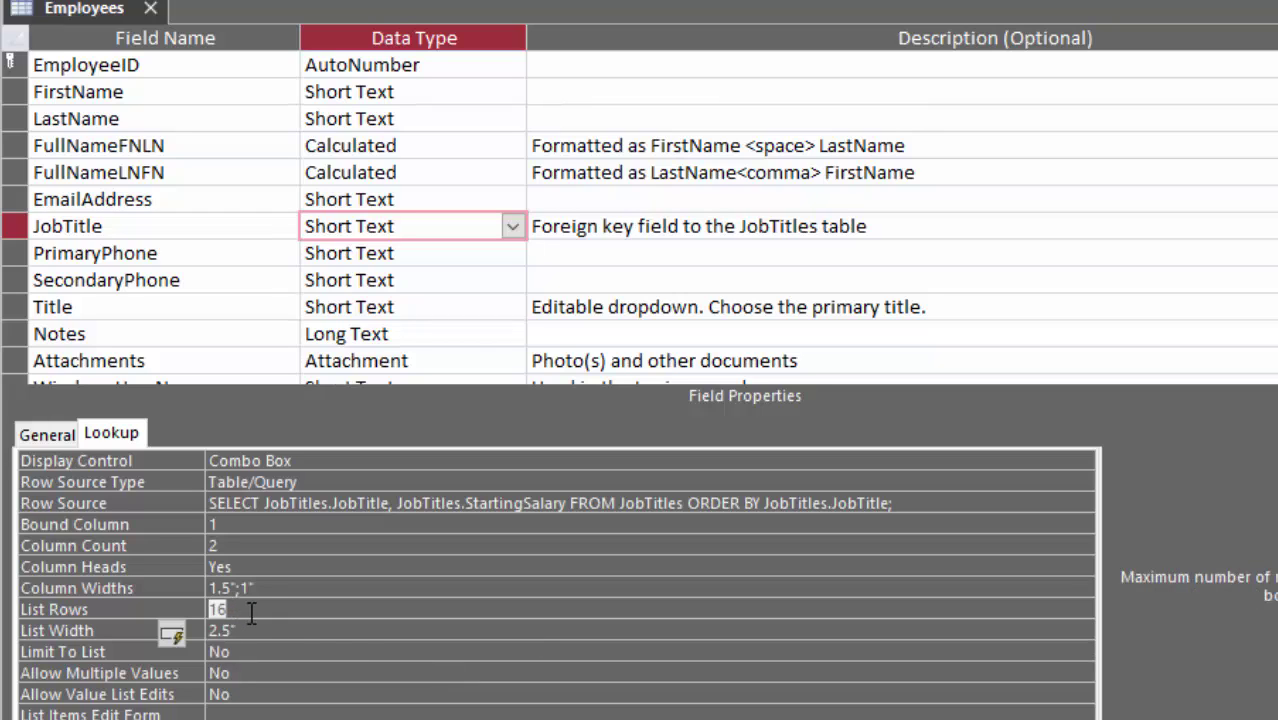
type("99")
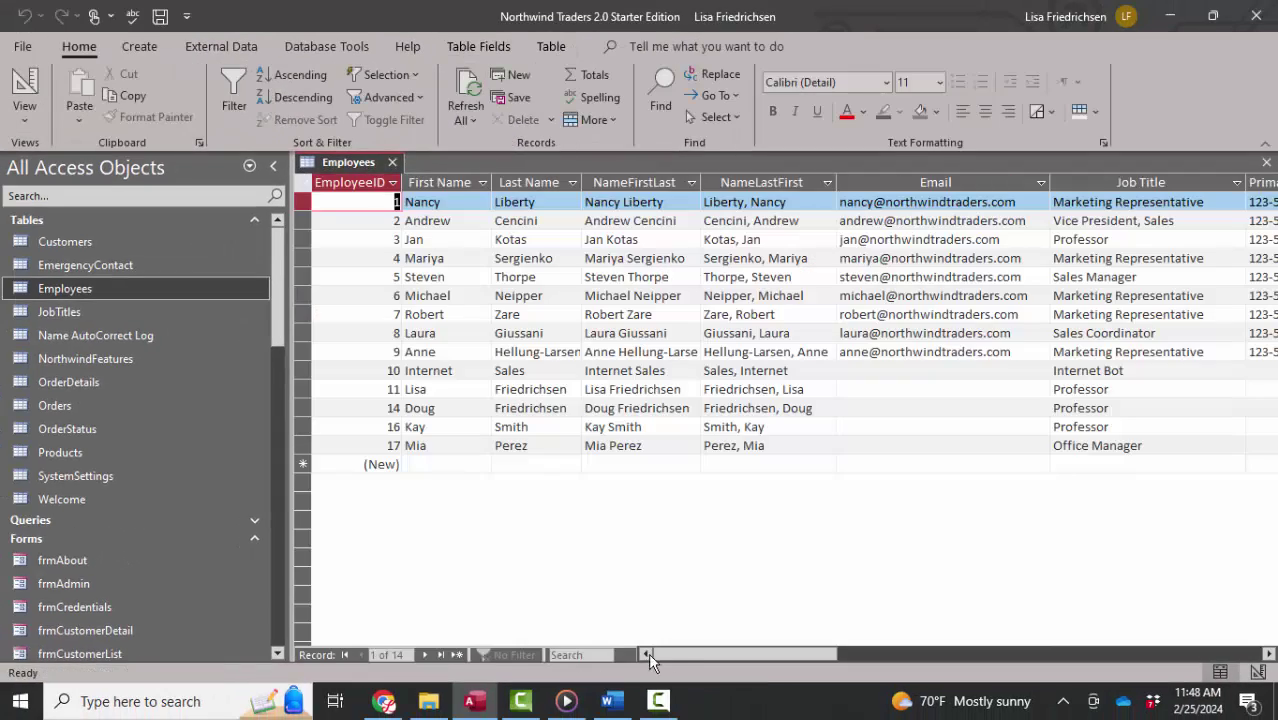
Step: Open the first record's two-column Job Title list with starting salaries and choose Professor
left_click_drag(684, 650, 807, 630)
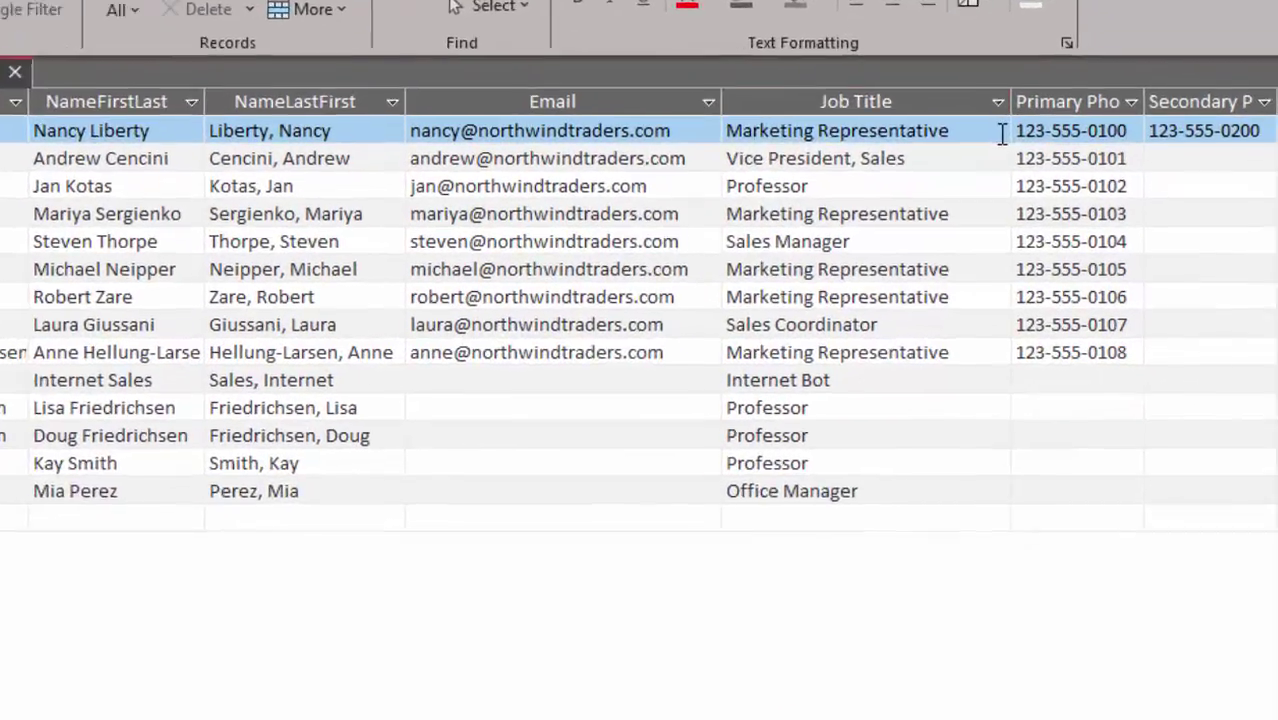
left_click(1042, 186)
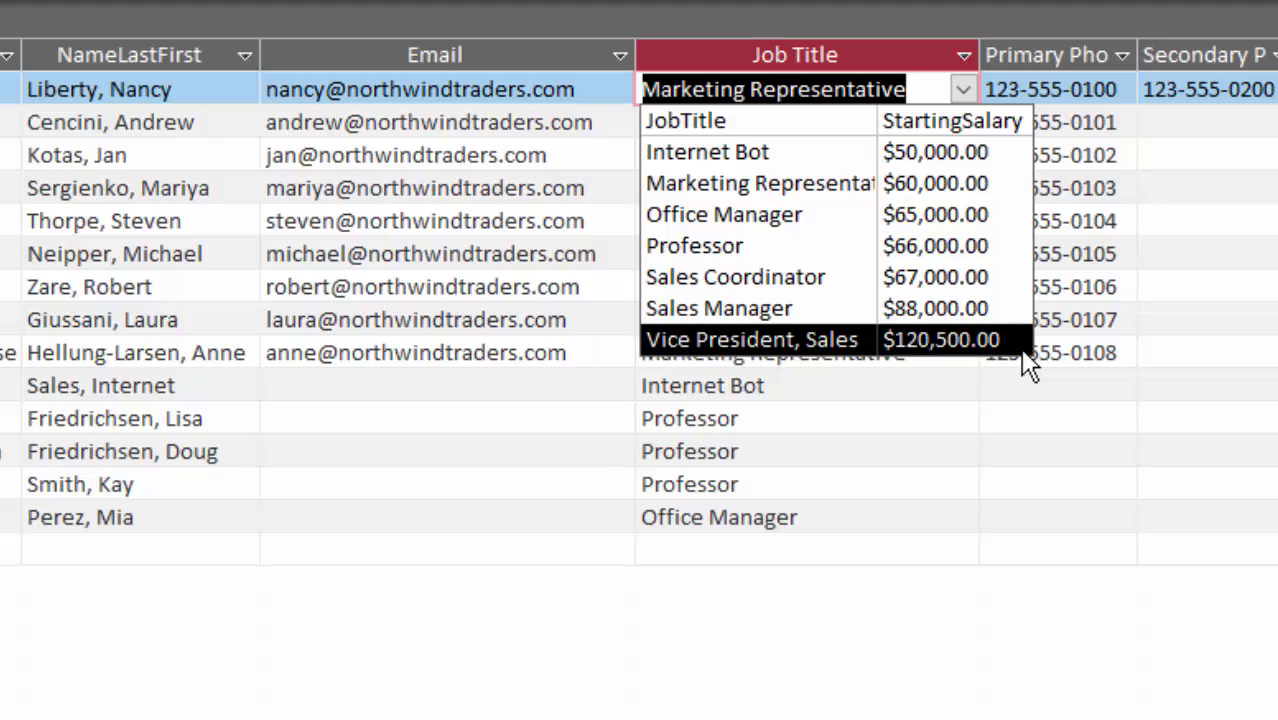
key("Down")
key("Down")
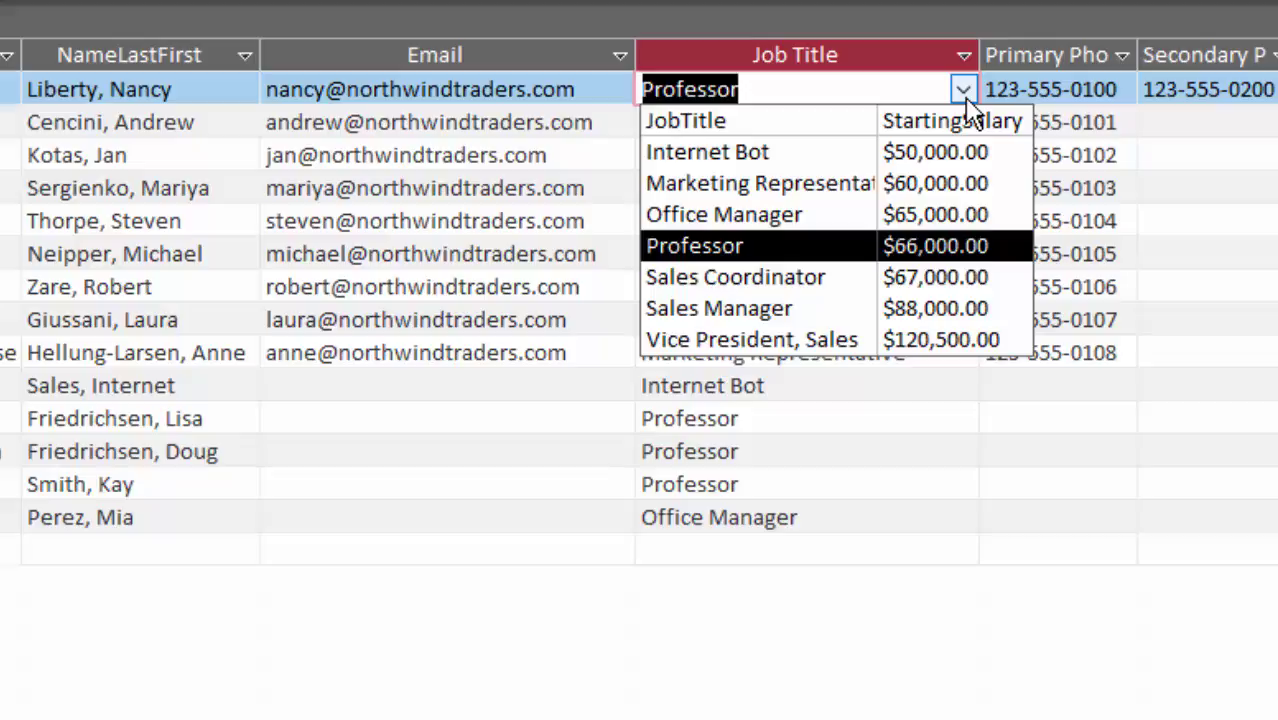